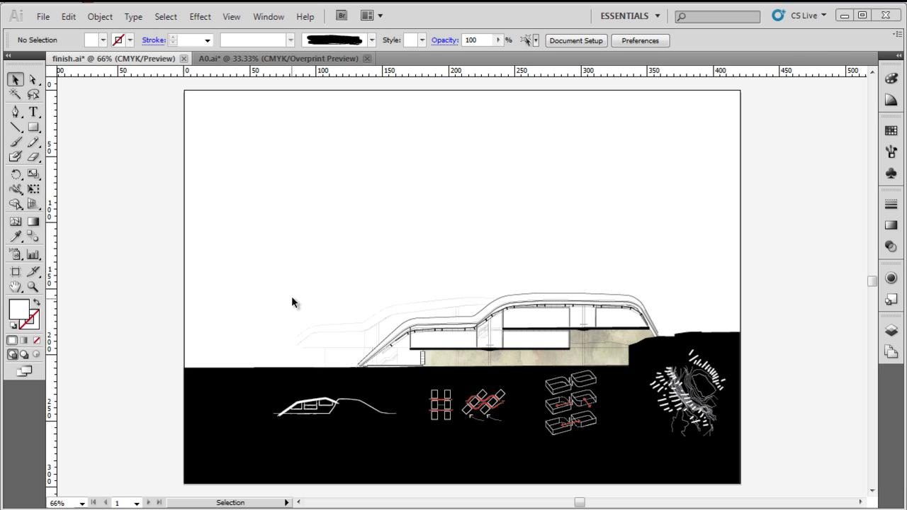
Zoom in on the house-on-hill sketch, then select the black background band behind it.
click(32, 287)
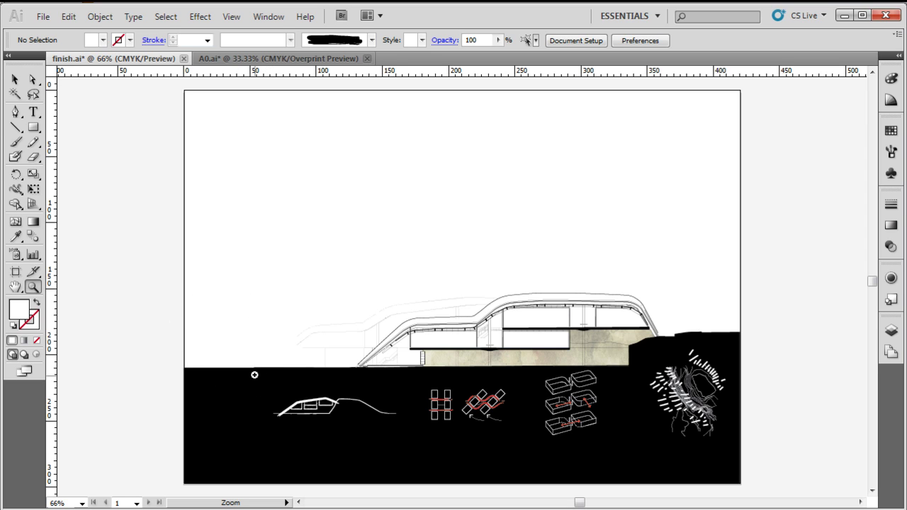
drag(259, 374, 423, 429)
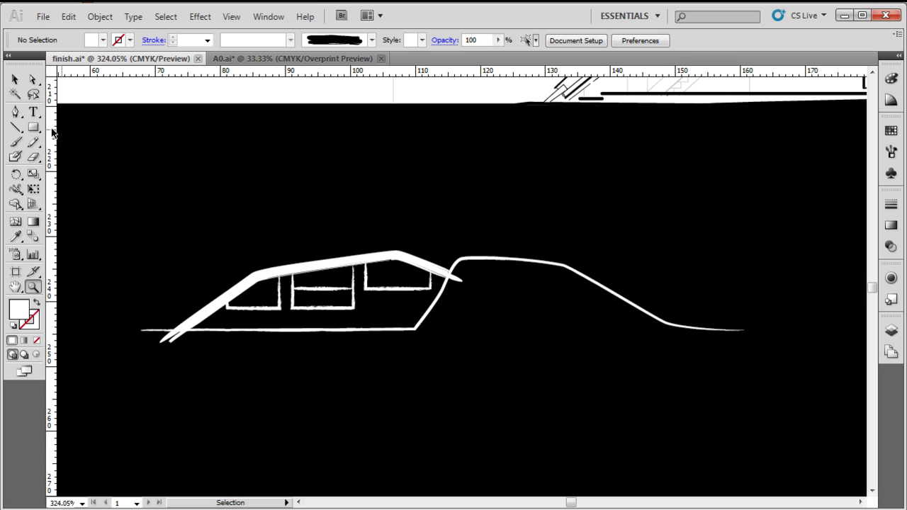
click(15, 79)
click(364, 271)
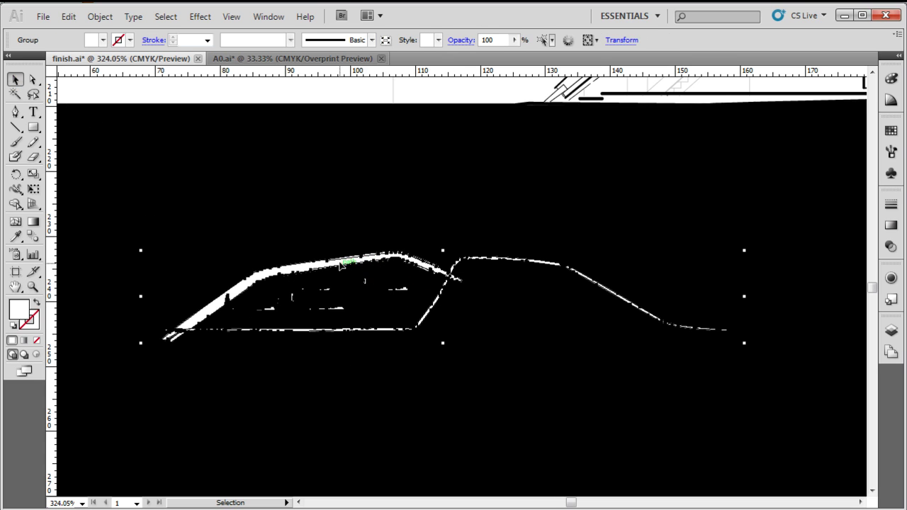
click(350, 146)
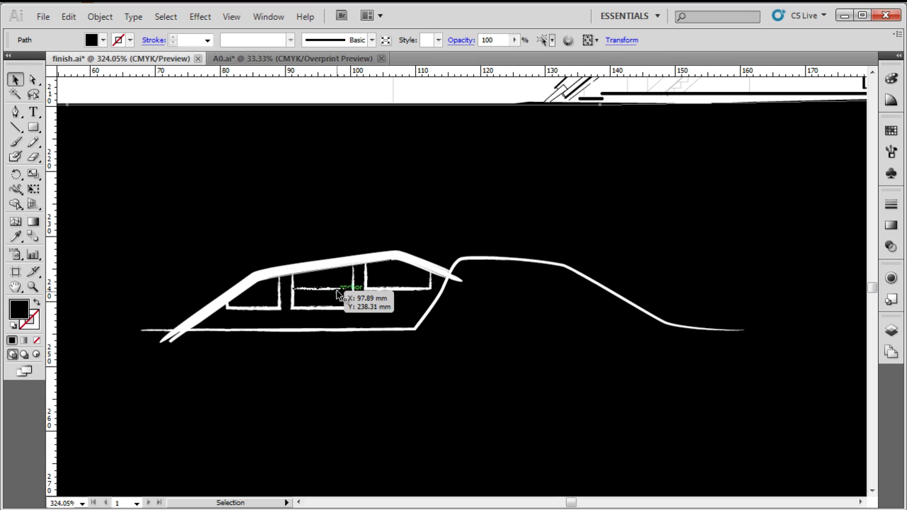
click(339, 41)
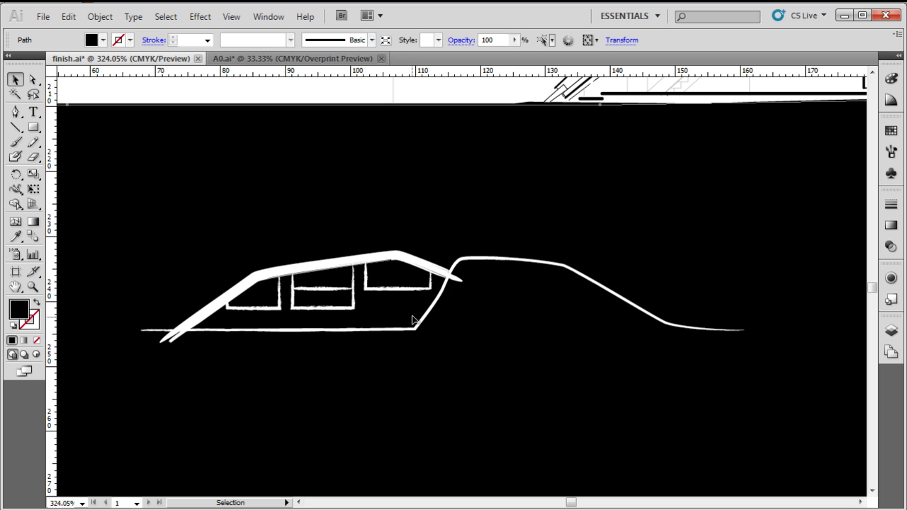
scroll(418, 311, down, 3)
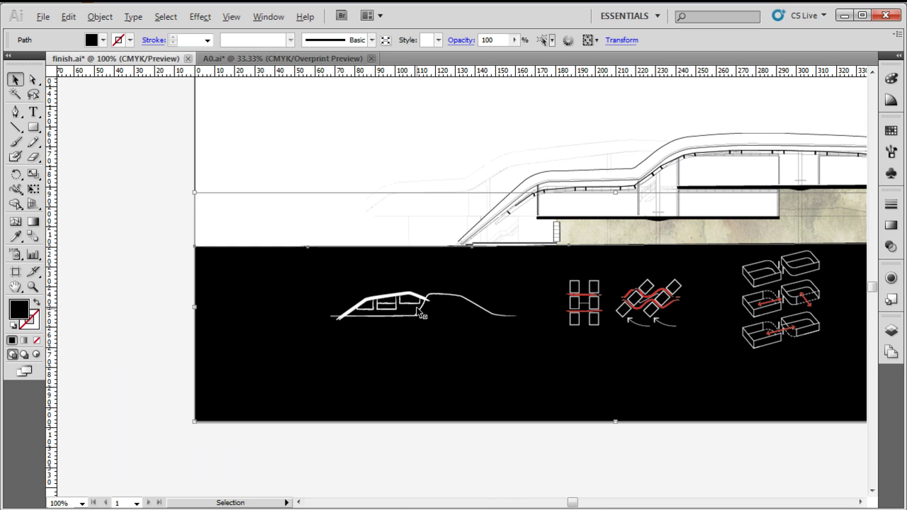
scroll(637, 307, up, 4)
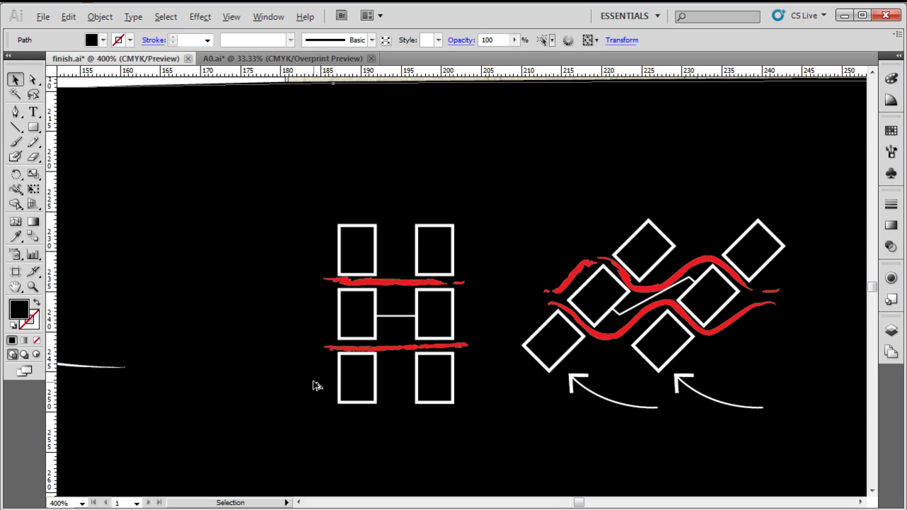
scroll(314, 385, down, 3)
scroll(690, 386, up, 2)
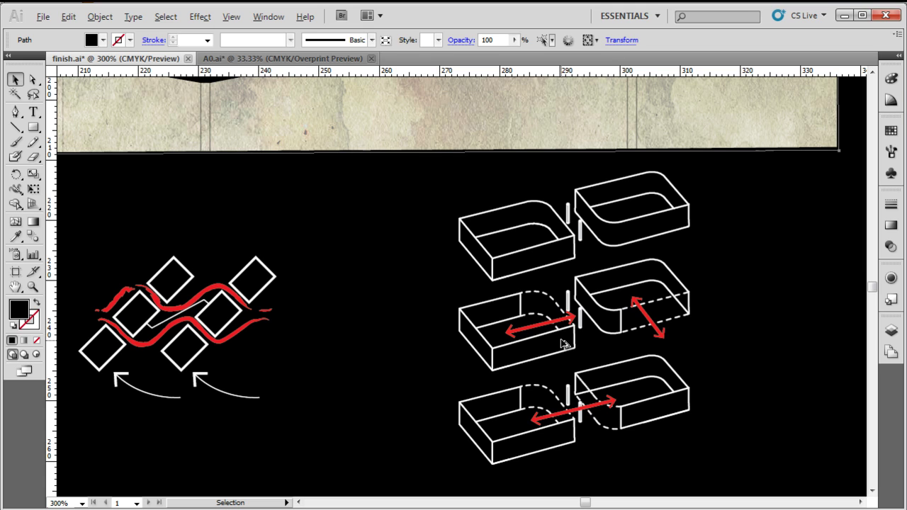
scroll(582, 332, up, 2)
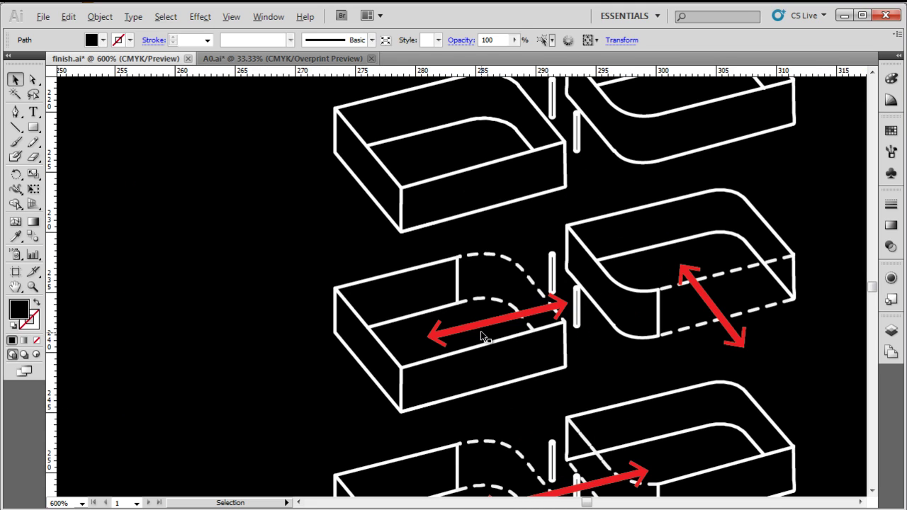
scroll(255, 331, down, 2)
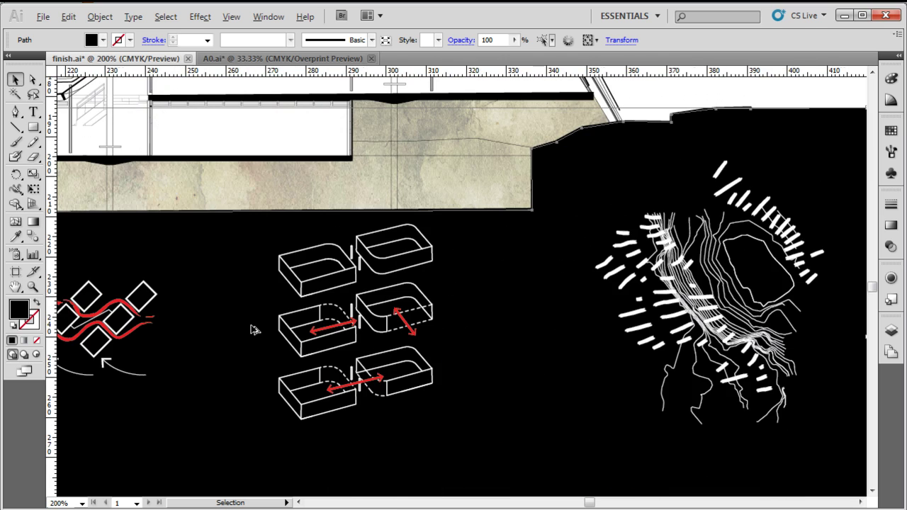
scroll(577, 314, down, 1)
scroll(633, 315, up, 1)
scroll(632, 315, up, 1)
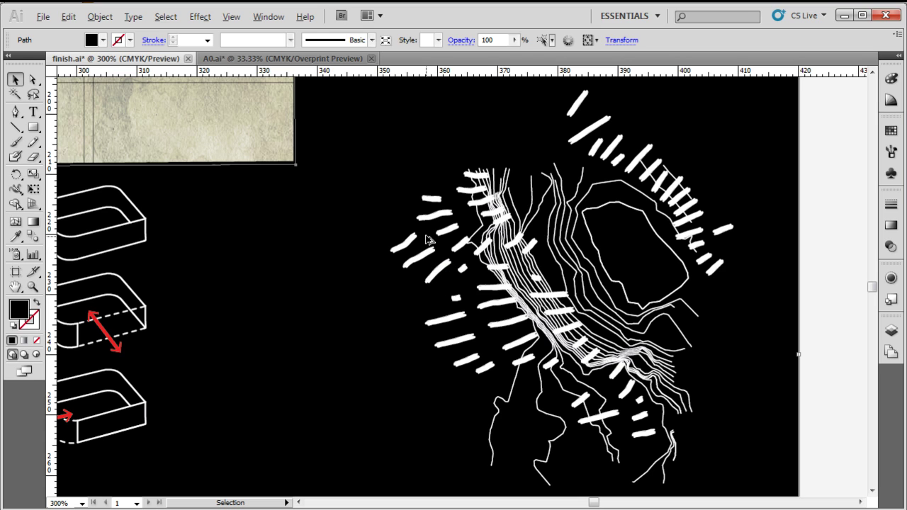
scroll(719, 305, down, 4)
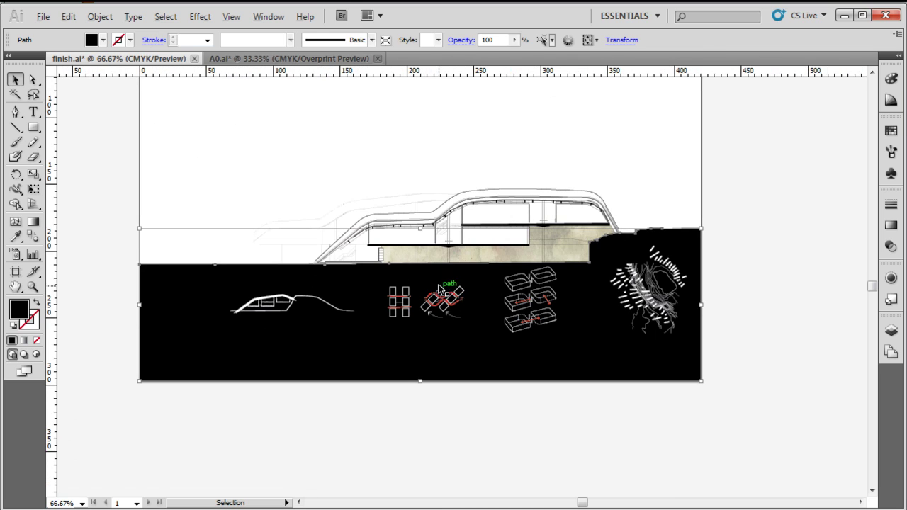
scroll(441, 289, up, 1)
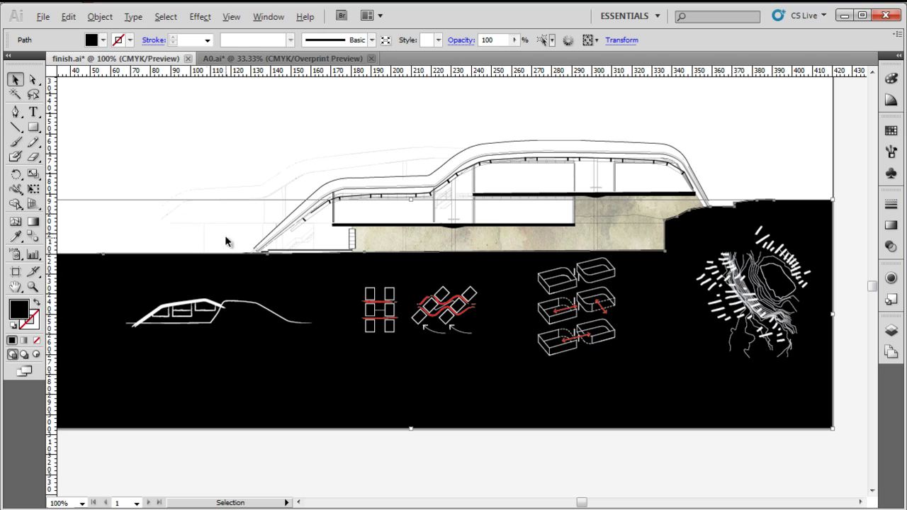
Deselect the black band by clicking an empty area of the board.
click(173, 122)
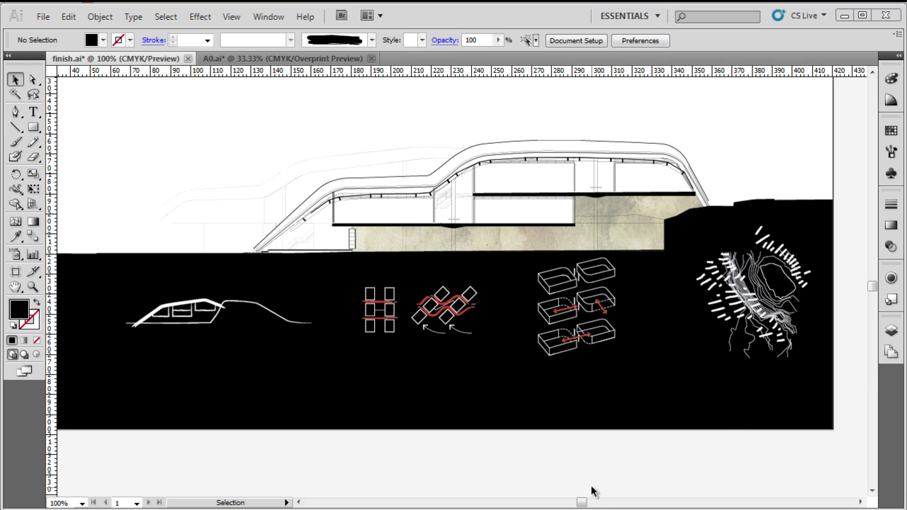
drag(582, 502, 579, 503)
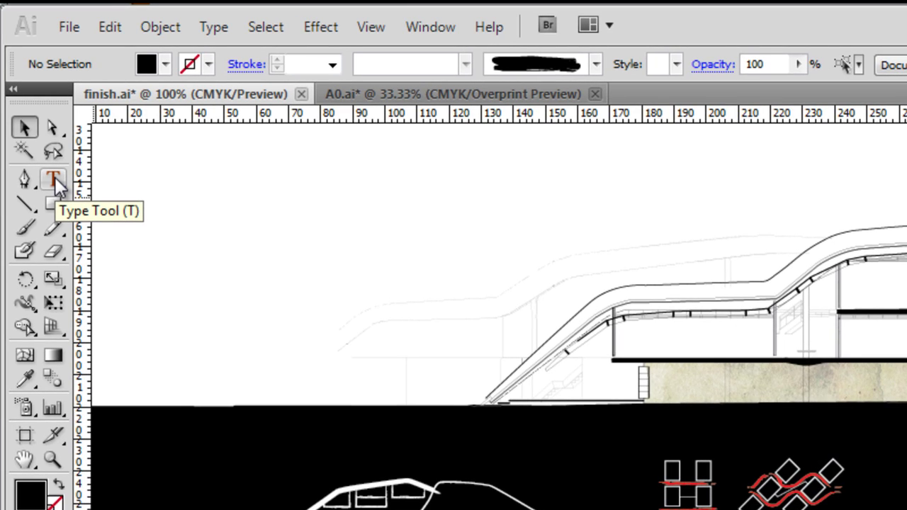
Set the stroke brush to Basic from the Control bar brush list.
click(54, 176)
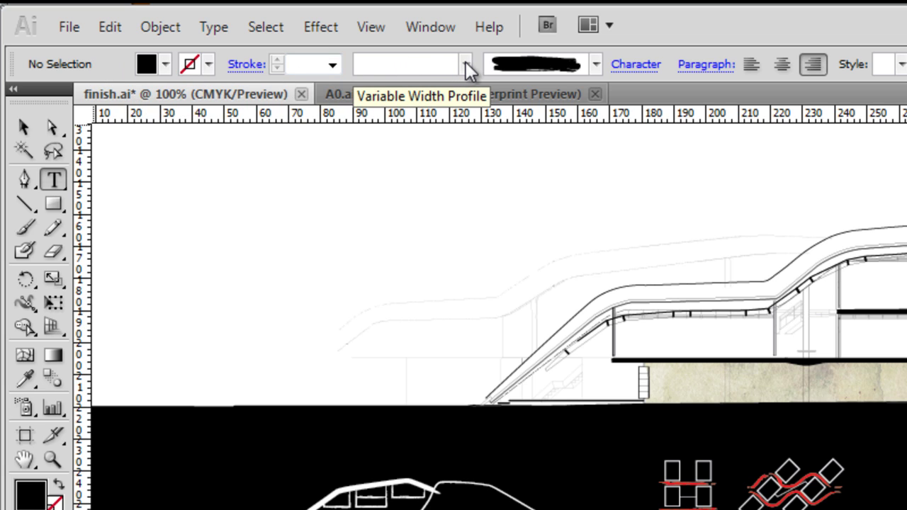
click(597, 64)
click(508, 137)
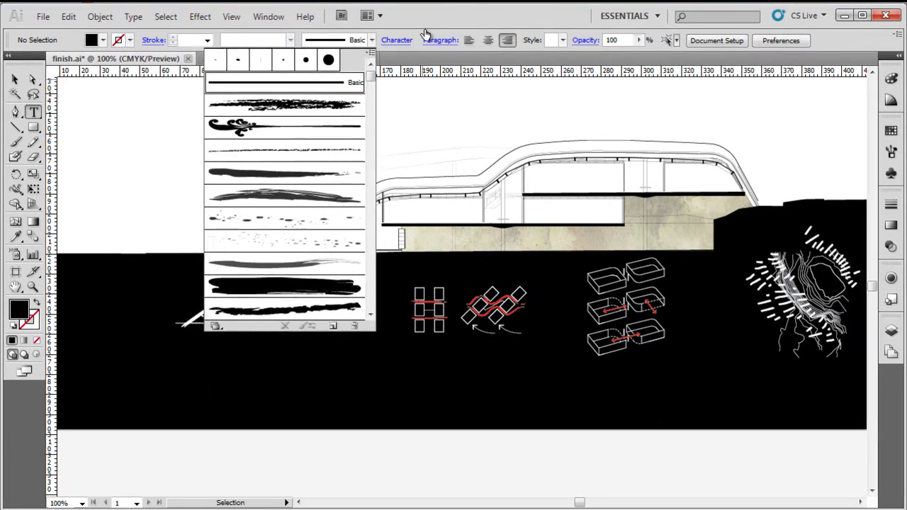
click(425, 34)
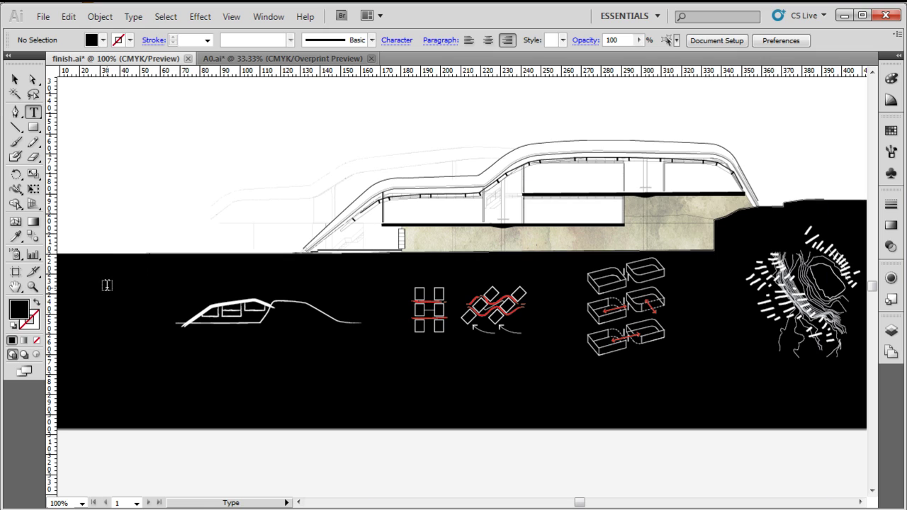
Make the fill colour white (0% black) using the Color panel's Grayscale ramp.
click(19, 312)
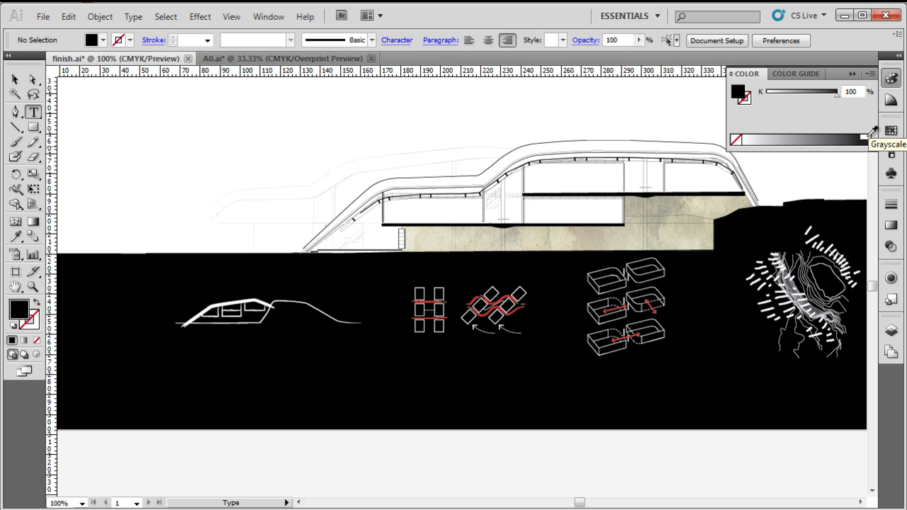
click(867, 136)
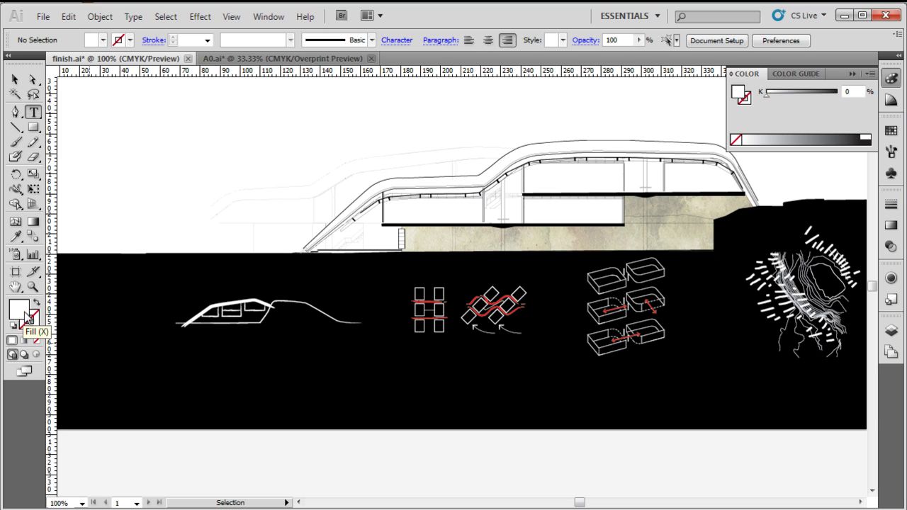
click(33, 112)
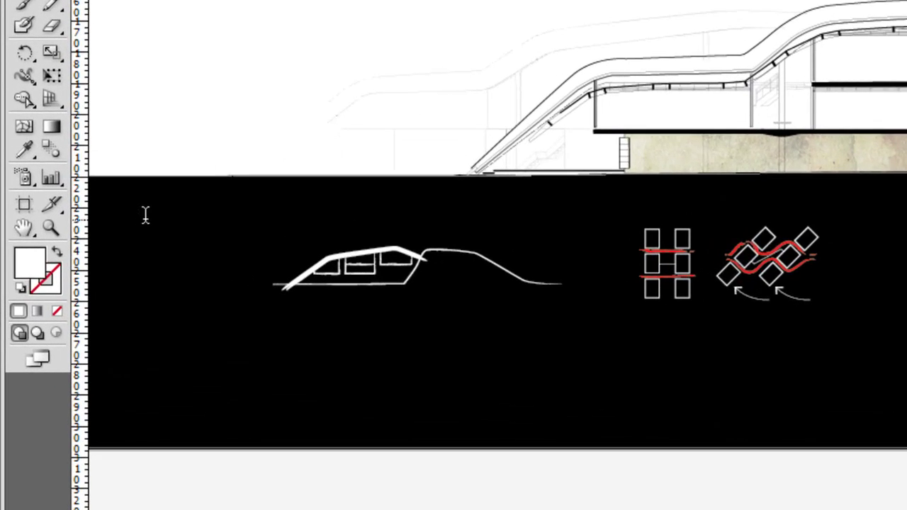
Add a white test line of text at the band's left end and trim its extra letters.
click(145, 214)
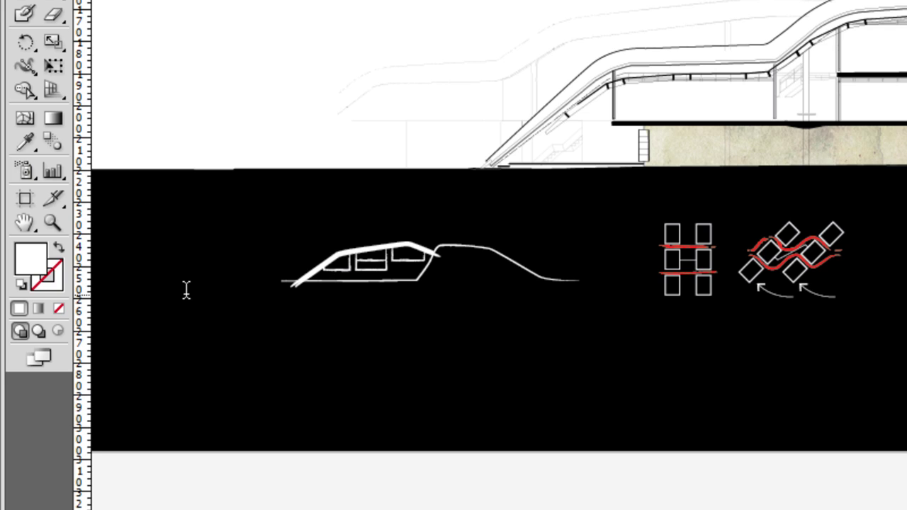
text(esting)
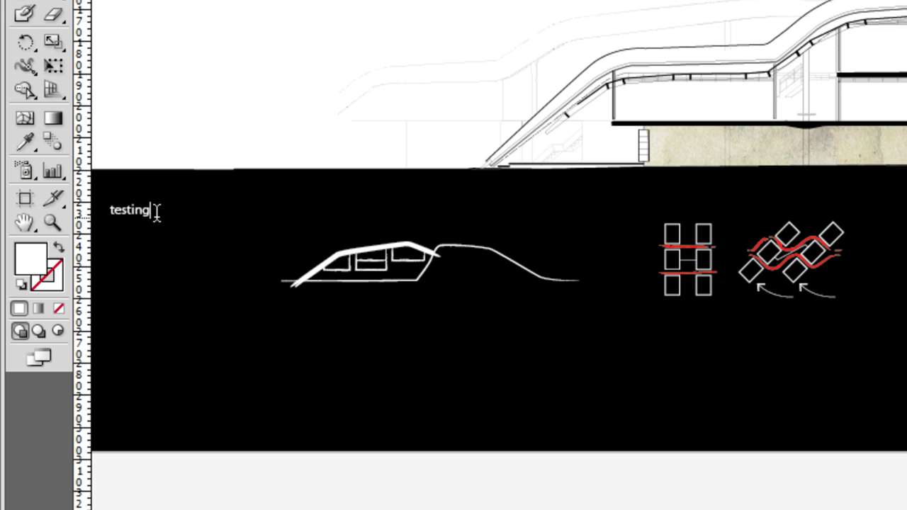
text(hhhh)
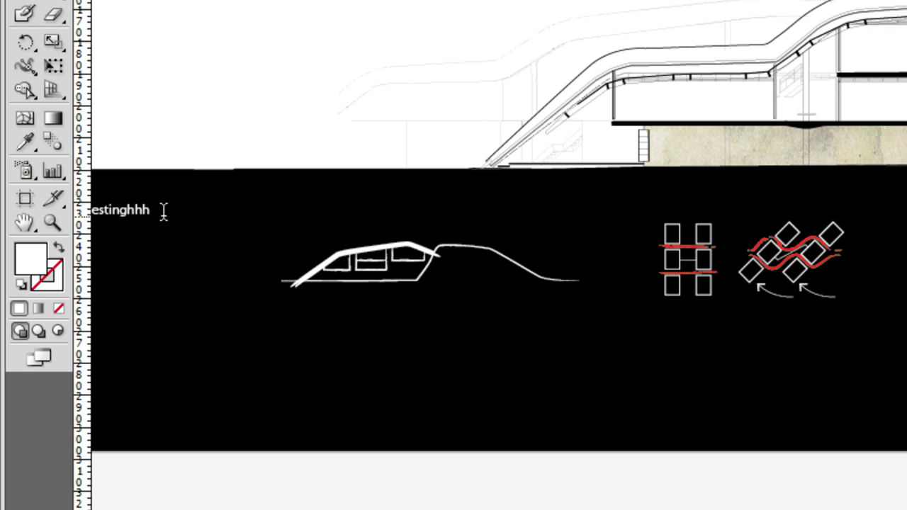
text(hh)
key(BackSpace)
key(BackSpace)
key(BackSpace)
key(BackSpace)
key(BackSpace)
key(BackSpace)
key(BackSpace)
key(BackSpace)
key(BackSpace)
key(BackSpace)
key(BackSpace)
key(BackSpace)
key(BackSpace)
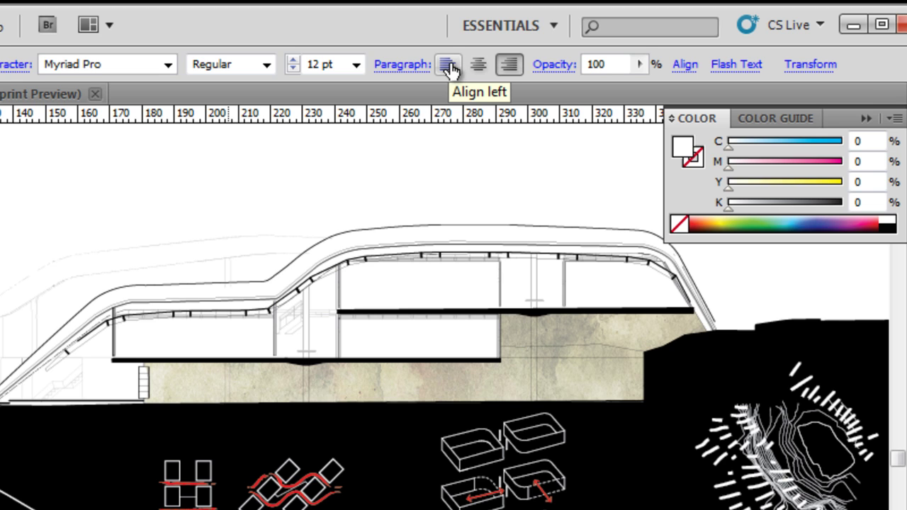
Left-align and finish the white 'Idea Progression' caption at the band's upper left.
click(451, 68)
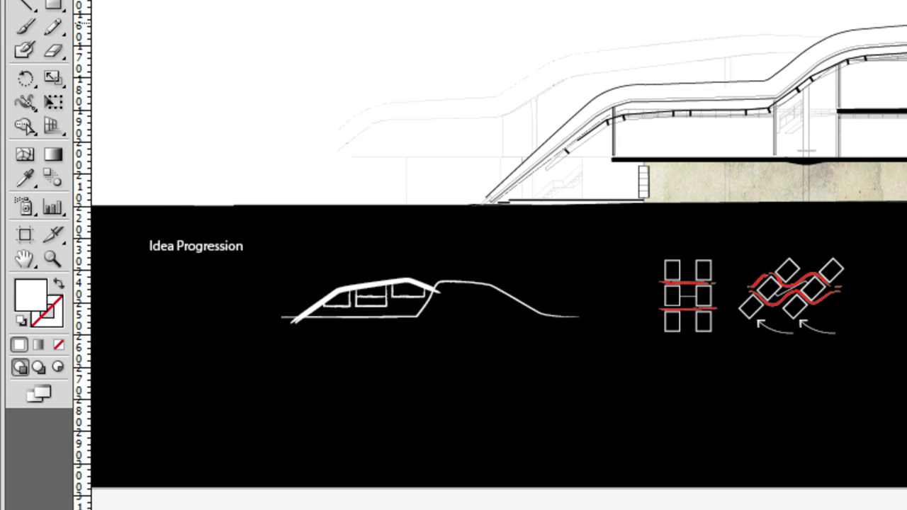
key(Escape)
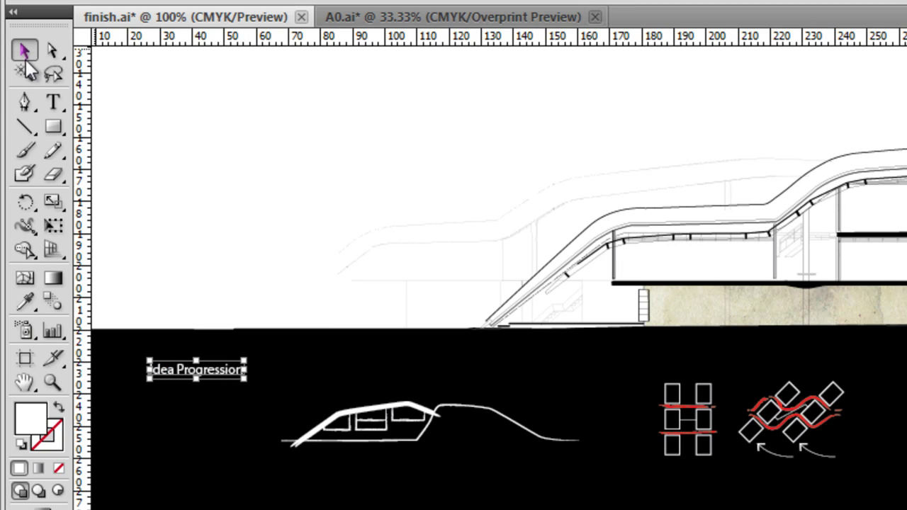
Select the Idea Progression caption and enter 36 as its font size.
click(55, 104)
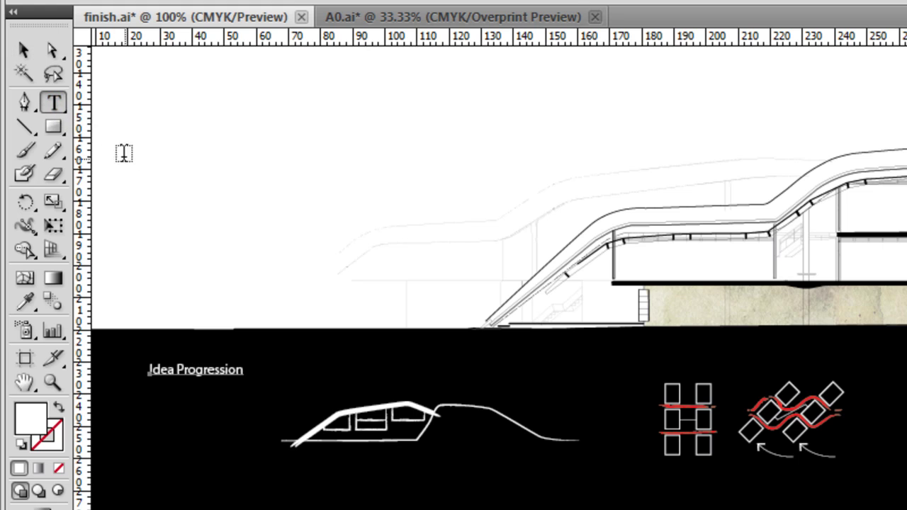
click(24, 50)
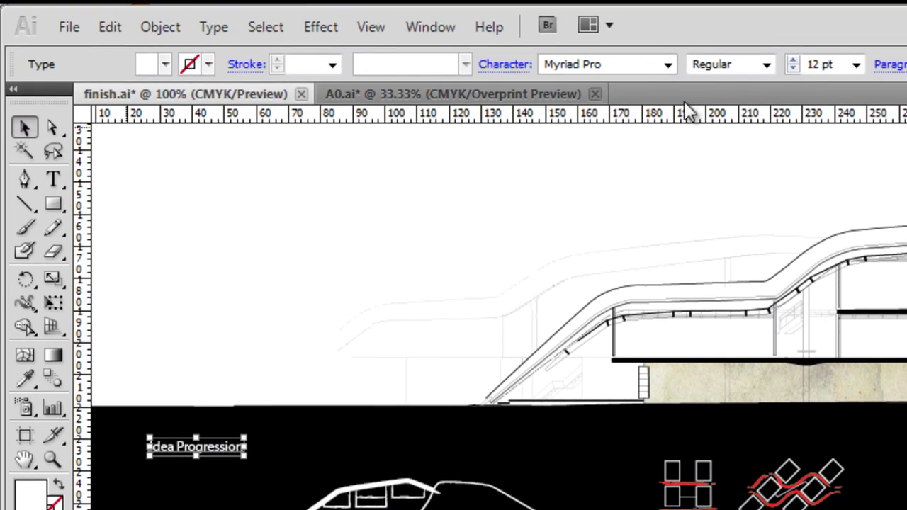
click(856, 66)
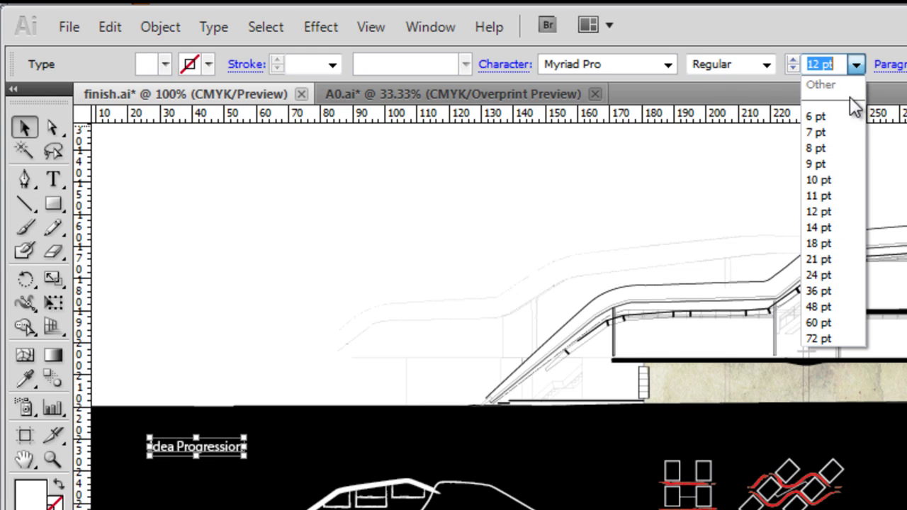
click(822, 66)
double_click(820, 63)
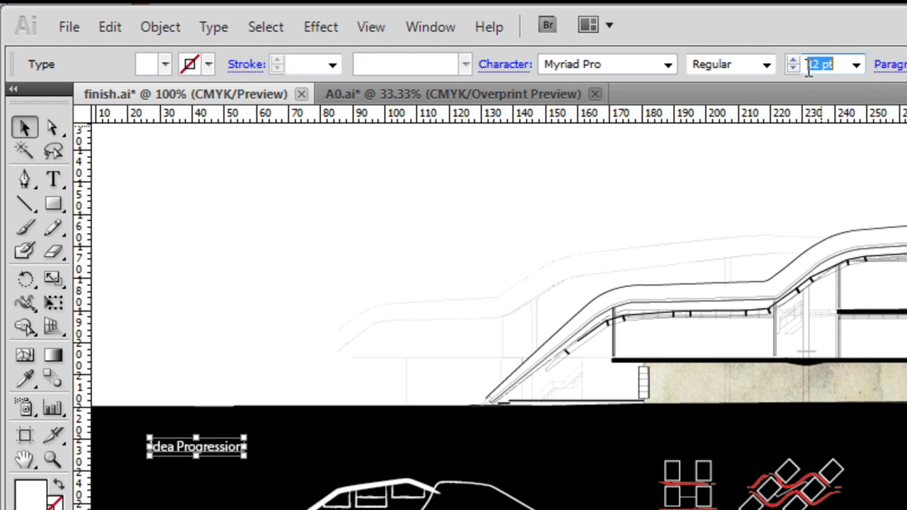
text(36)
key(Return)
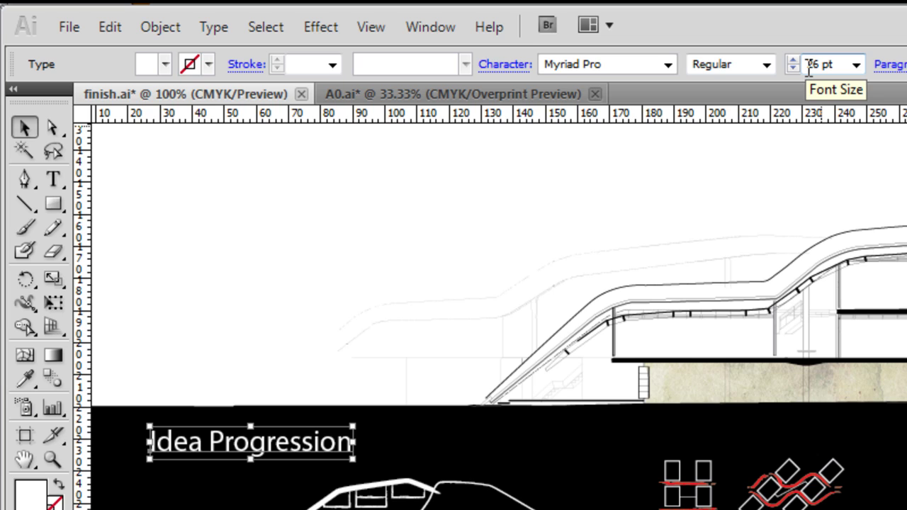
Change the caption's font to Calibri.
click(666, 63)
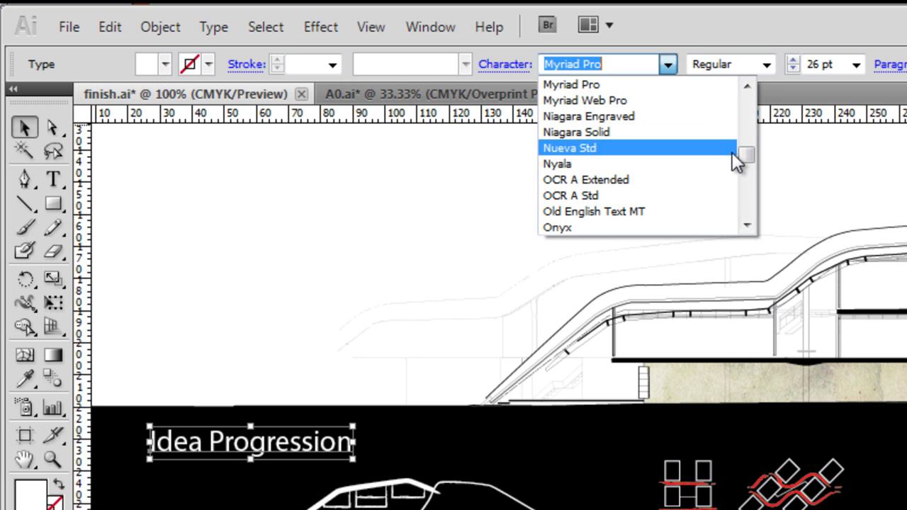
text(cal)
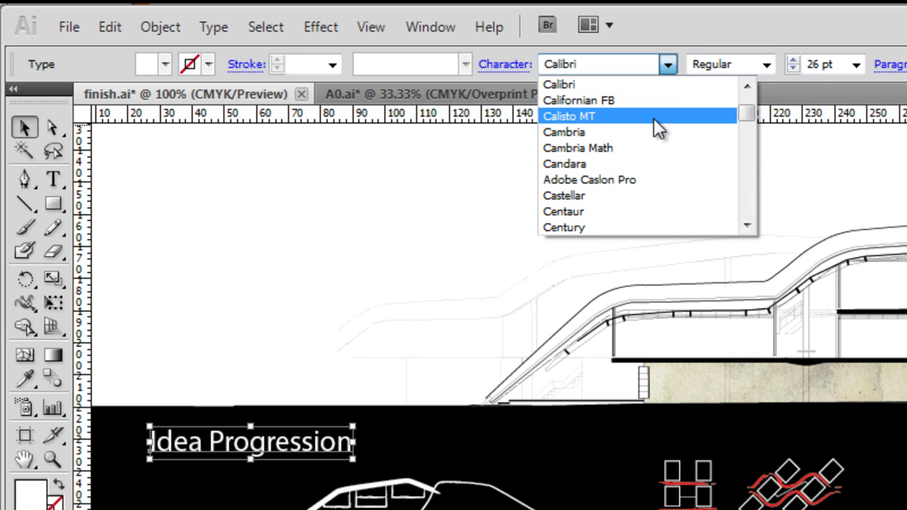
key(Return)
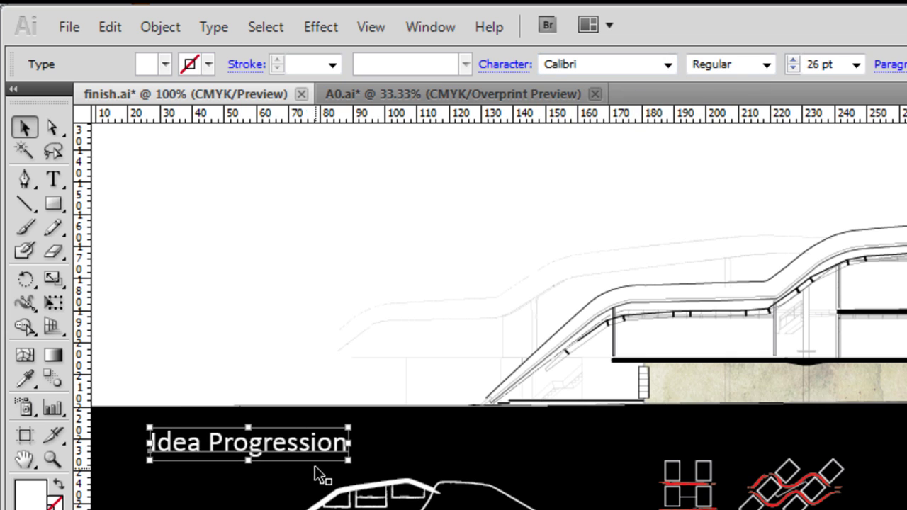
Rotate the Idea Progression caption 90° and place it vertically at the band's far left edge.
drag(315, 454, 342, 509)
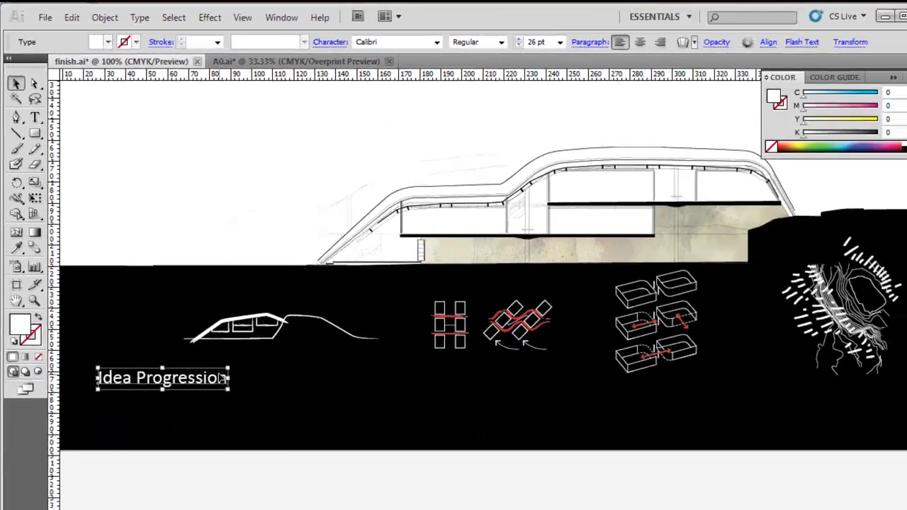
drag(189, 383, 180, 279)
drag(119, 281, 119, 360)
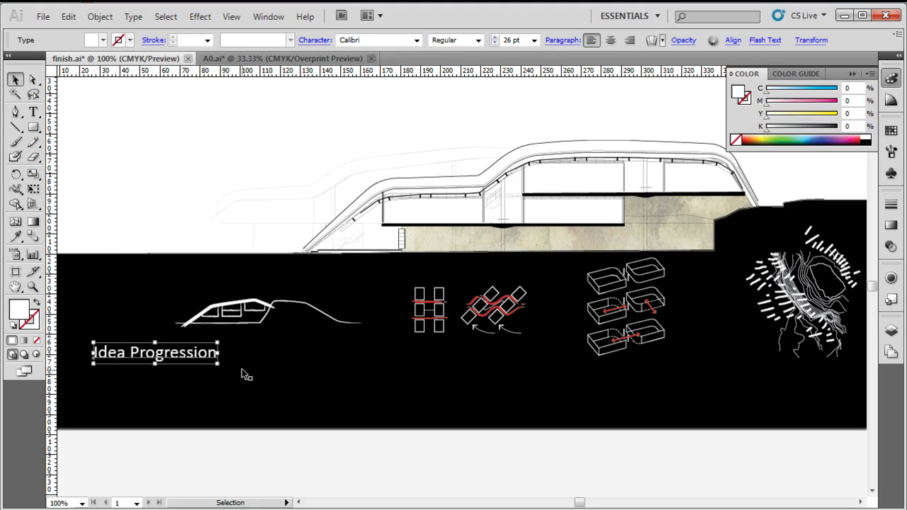
drag(222, 367, 182, 285)
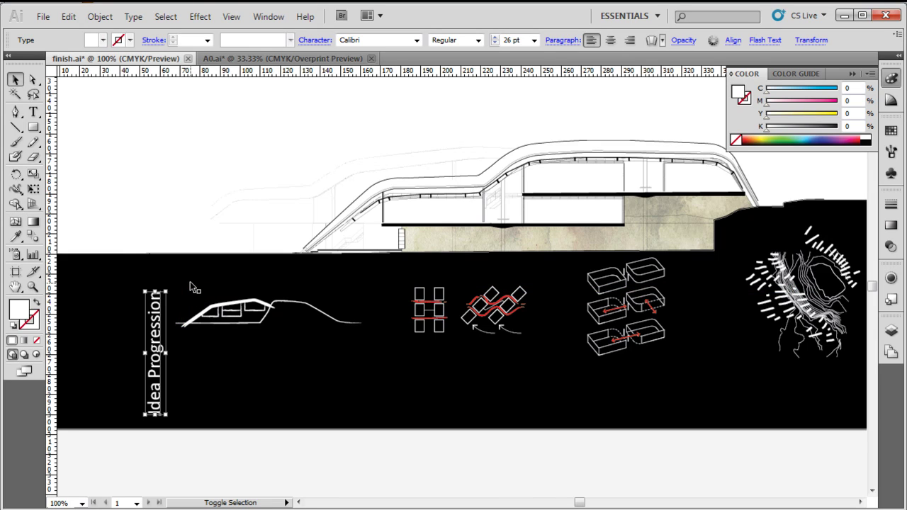
drag(156, 347, 80, 330)
click(155, 343)
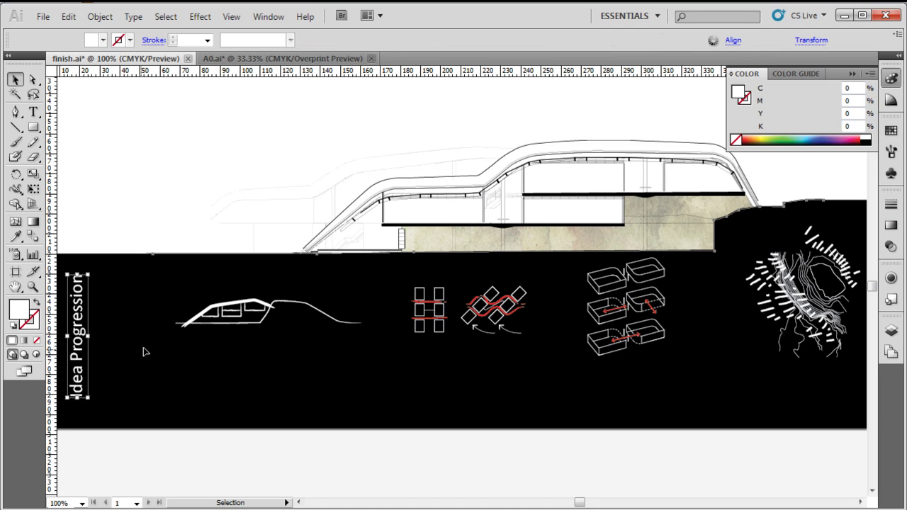
key(ctrl+shift+a)
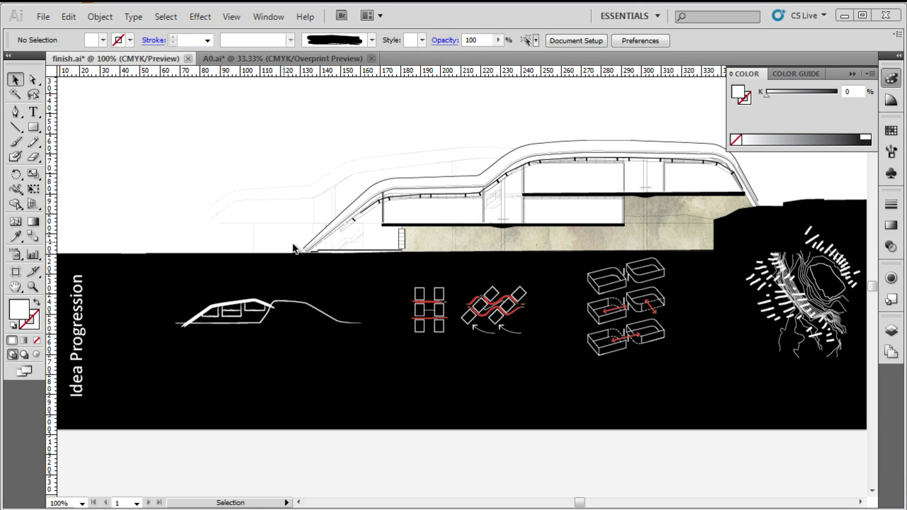
Drag a duplicate of the vertical caption to just left of the house sketch.
click(82, 294)
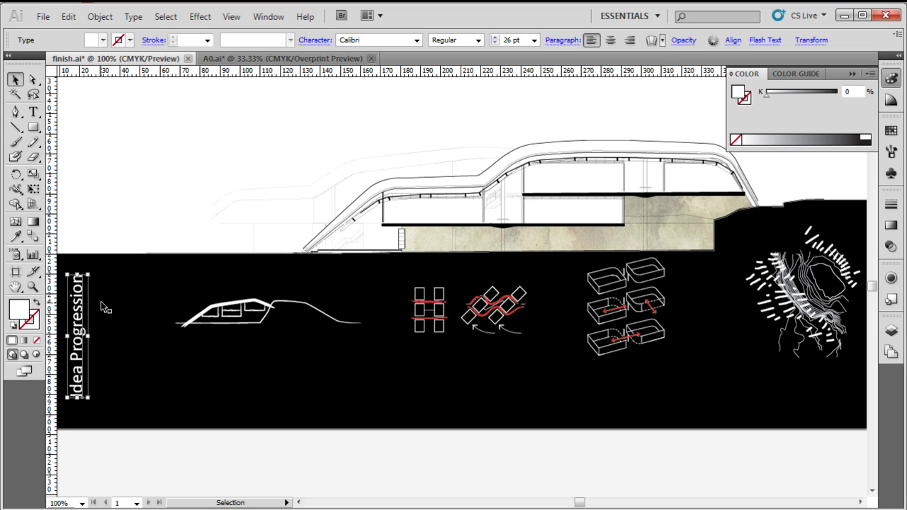
key(ctrl)
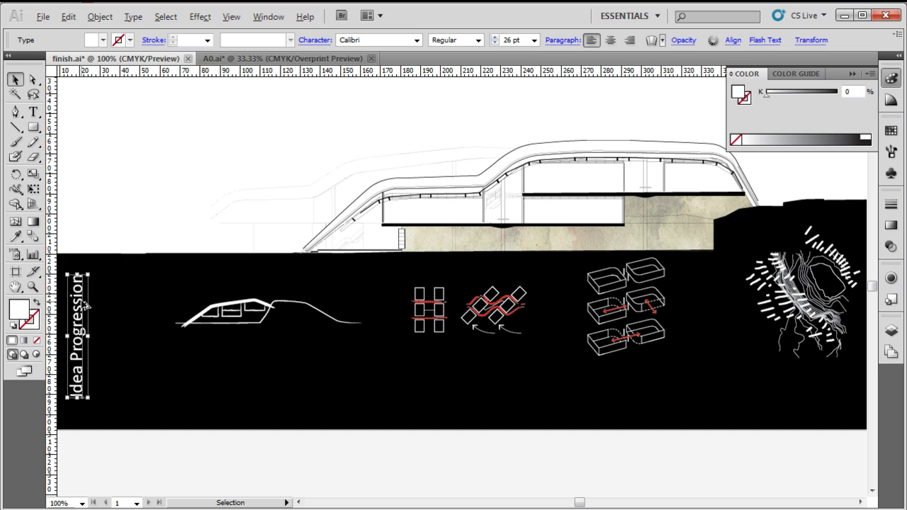
drag(82, 305, 170, 314)
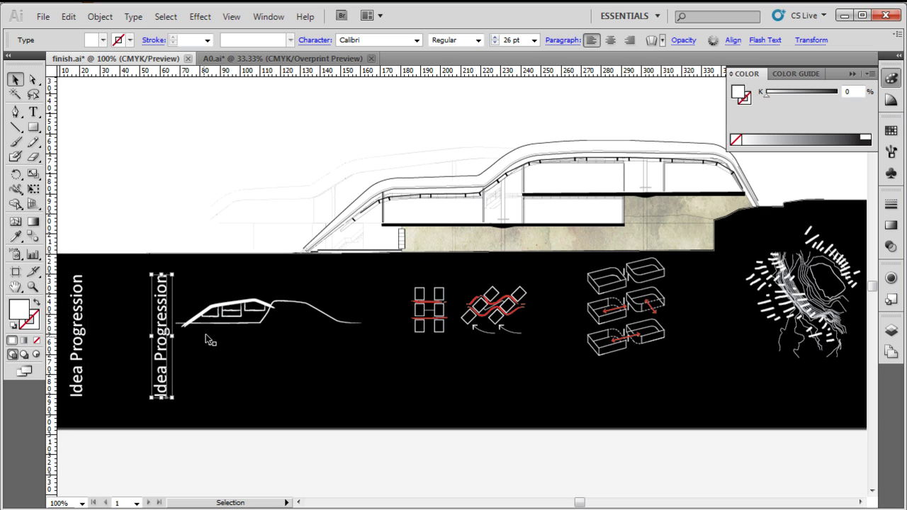
Make the copy 14 pt and right-aligned, move it beside the sketch, and add a horizontal guide.
click(533, 39)
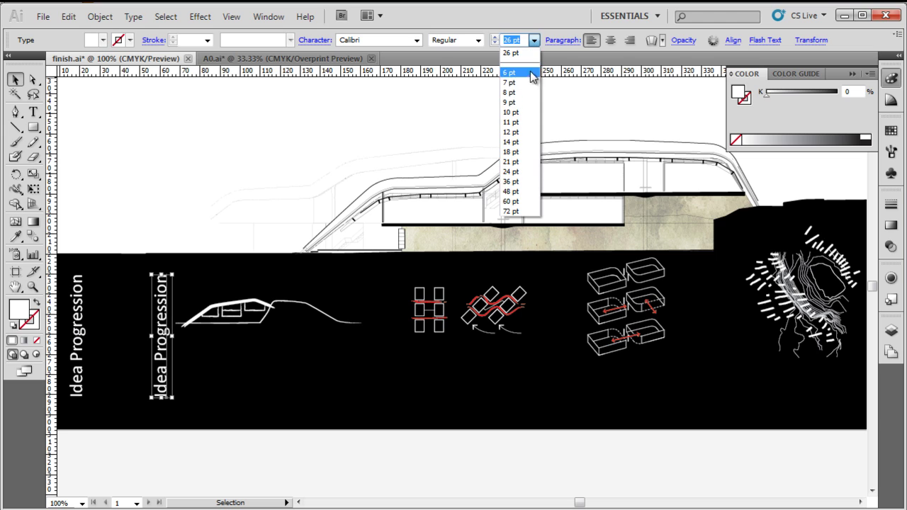
click(523, 141)
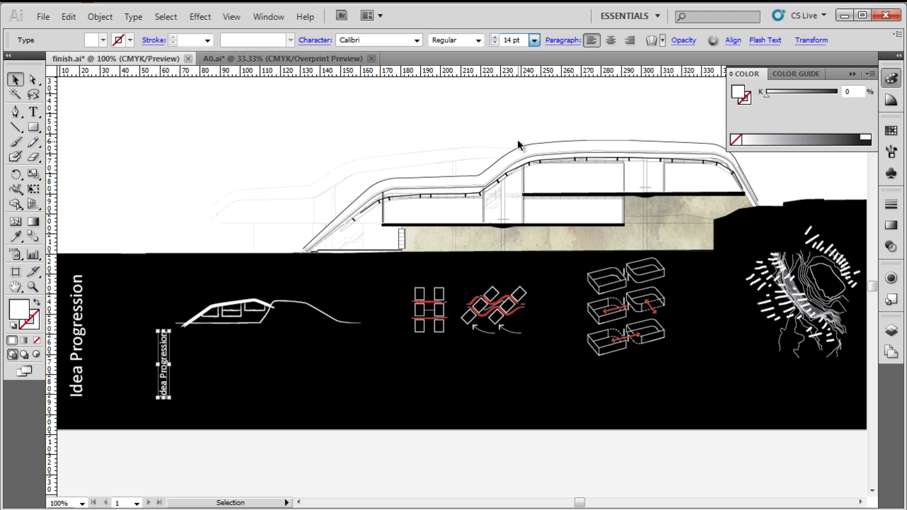
click(632, 41)
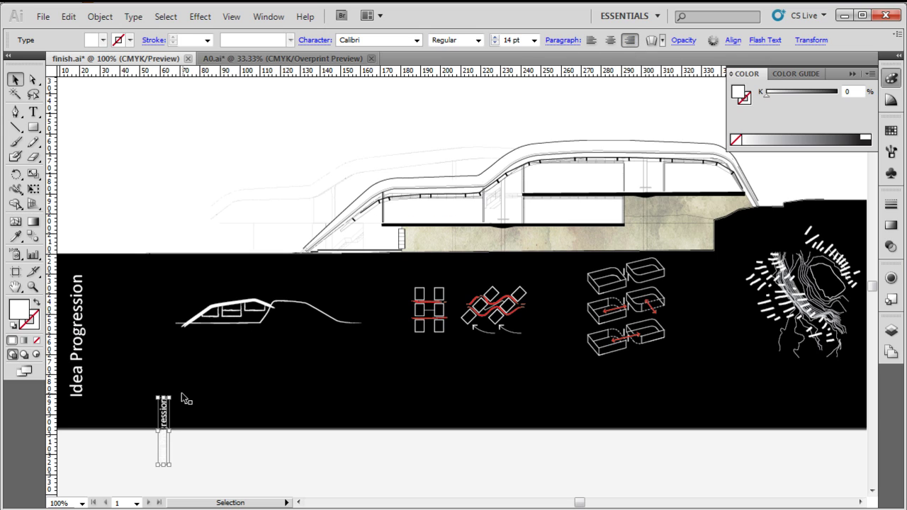
drag(166, 422, 170, 297)
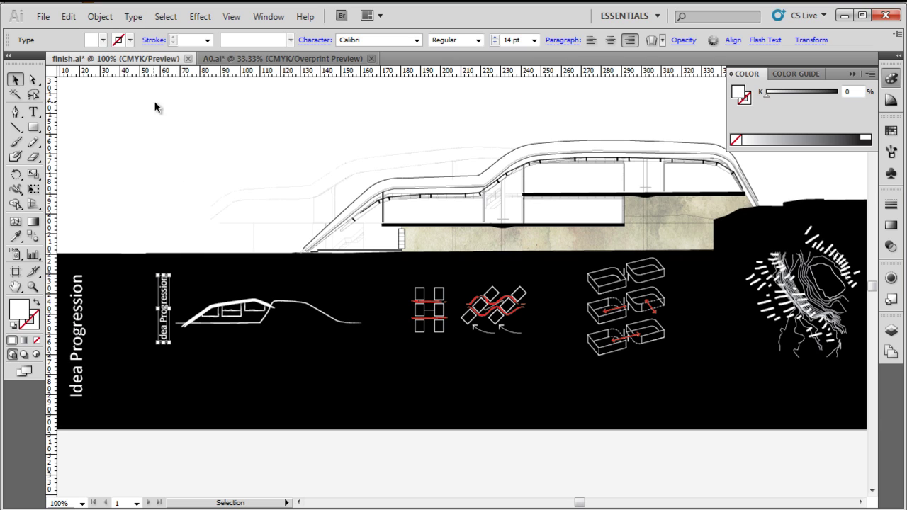
drag(135, 71, 128, 272)
Make the guides visible from the View menu.
click(221, 213)
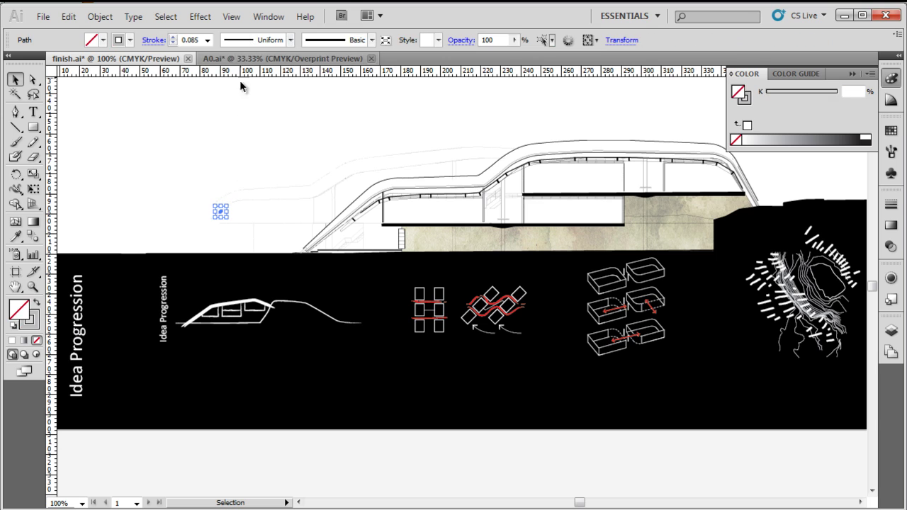
click(232, 16)
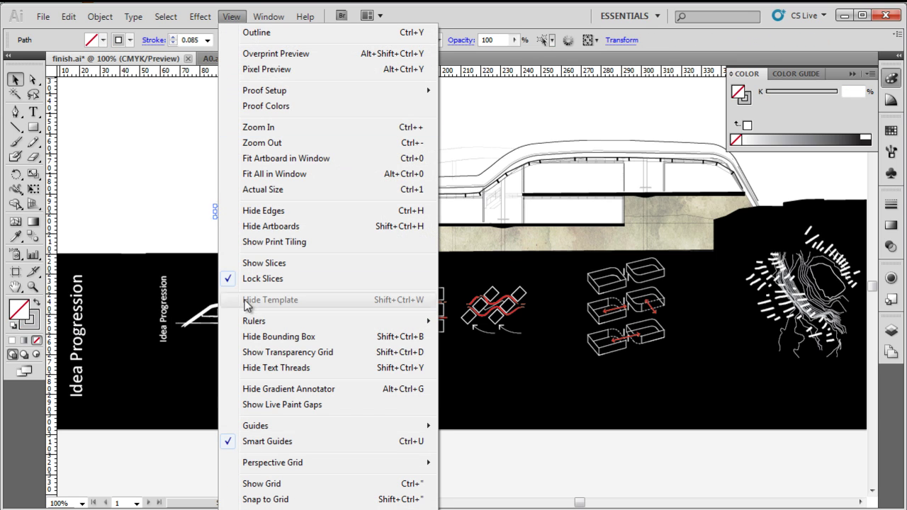
mouse_move(270, 430)
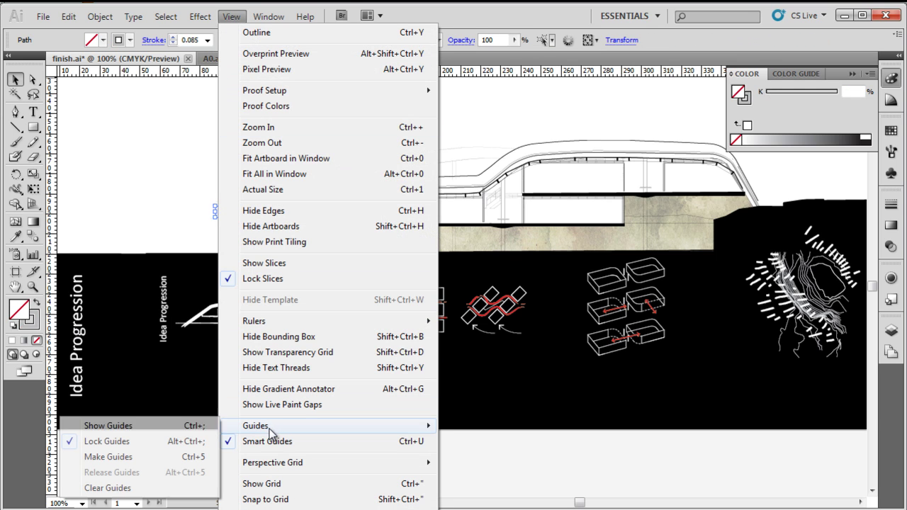
click(170, 428)
Zoom in and align the small caption's top end with the cyan guide, then zoom back out to 150%.
click(111, 252)
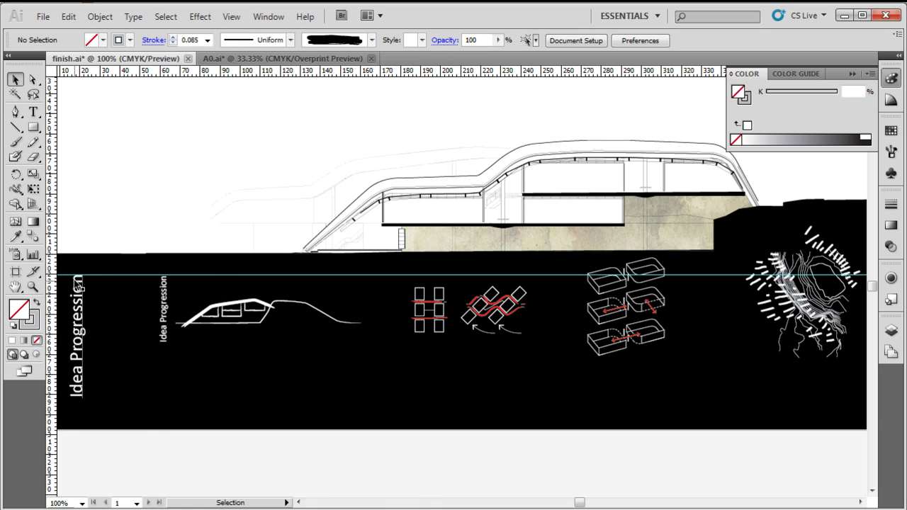
scroll(79, 285, up, 4)
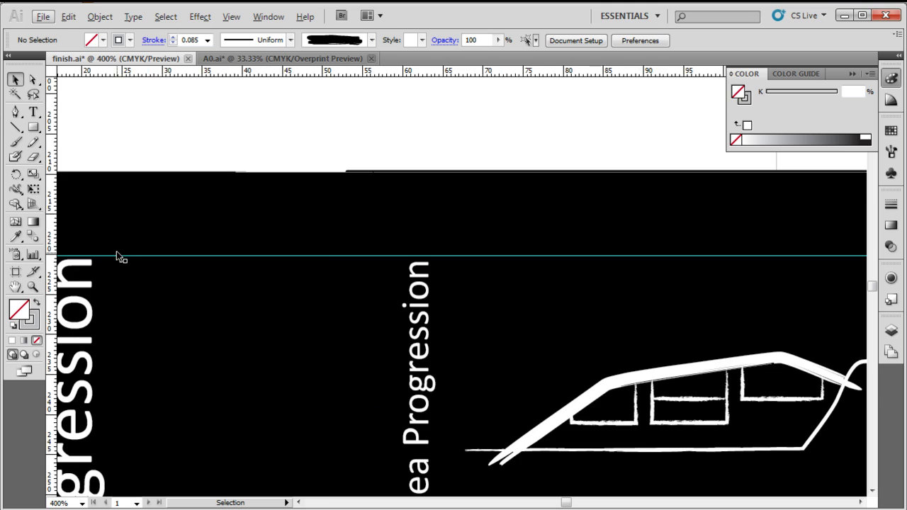
click(419, 273)
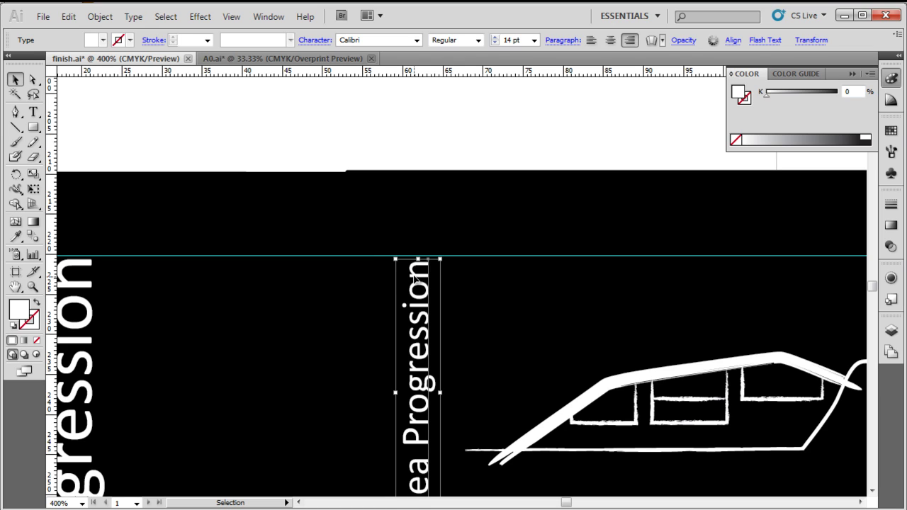
click(317, 146)
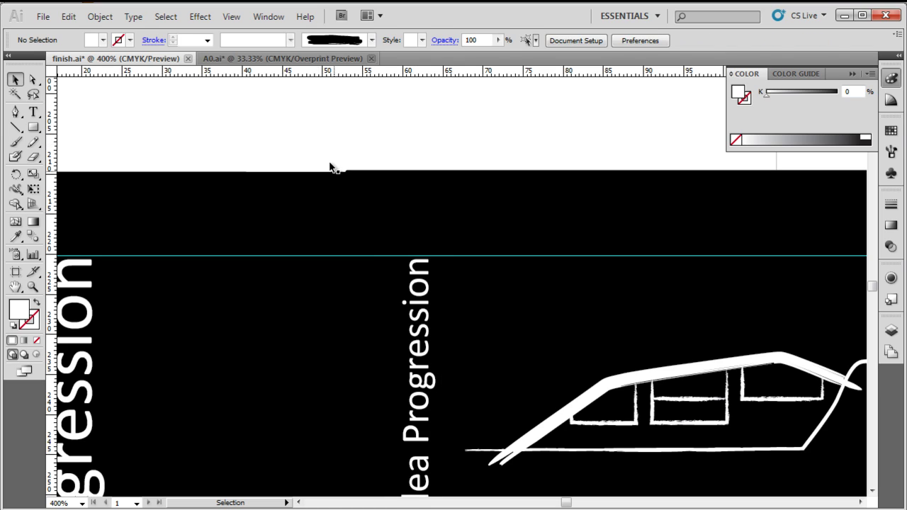
click(418, 275)
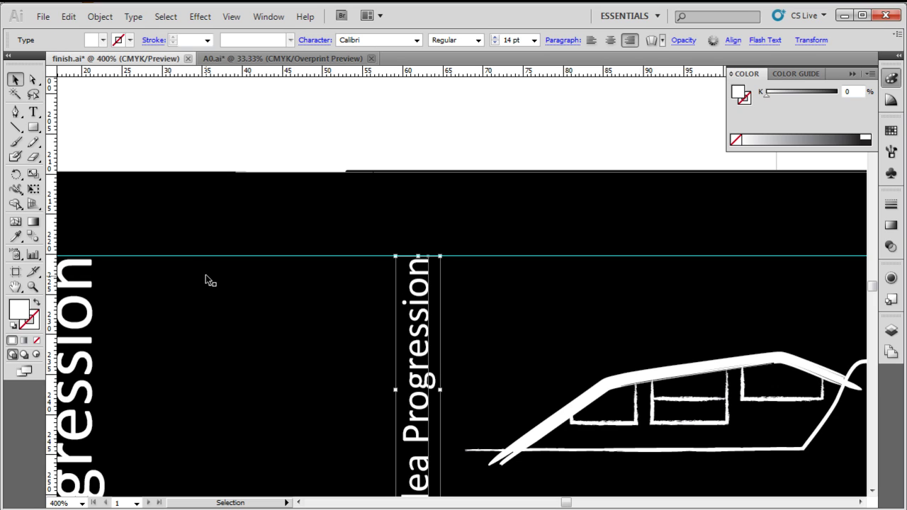
alt+scroll(206, 275, down, 3)
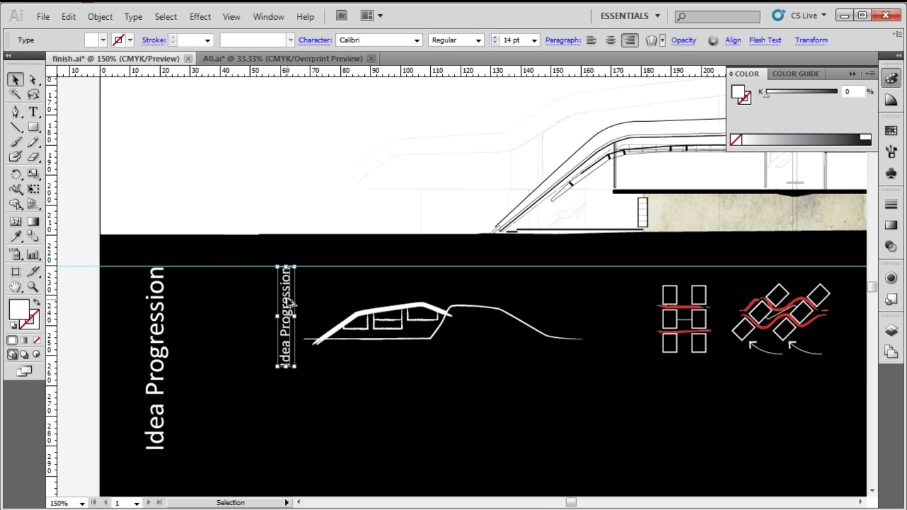
Copy the 14 pt Idea Progression caption beside the grid and box-module diagrams, top-aligned on the guide.
drag(289, 304, 647, 324)
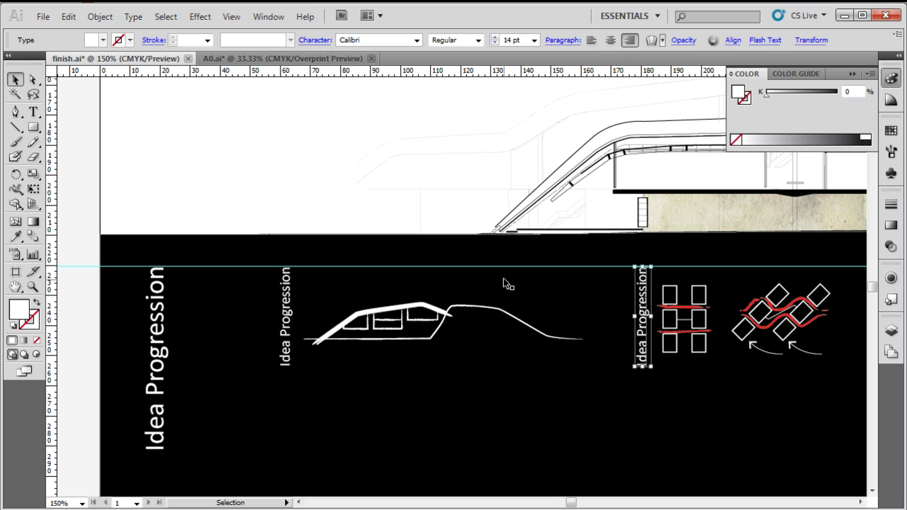
click(15, 286)
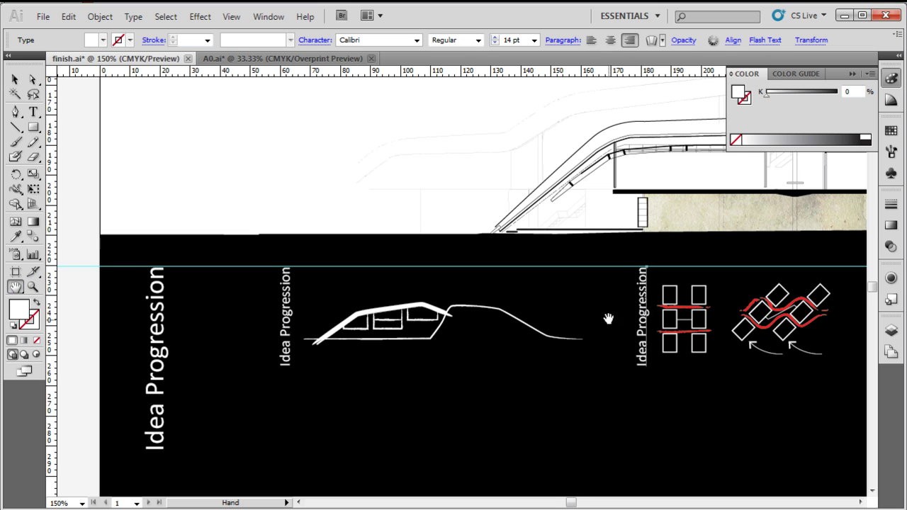
drag(744, 367, 347, 364)
key(v)
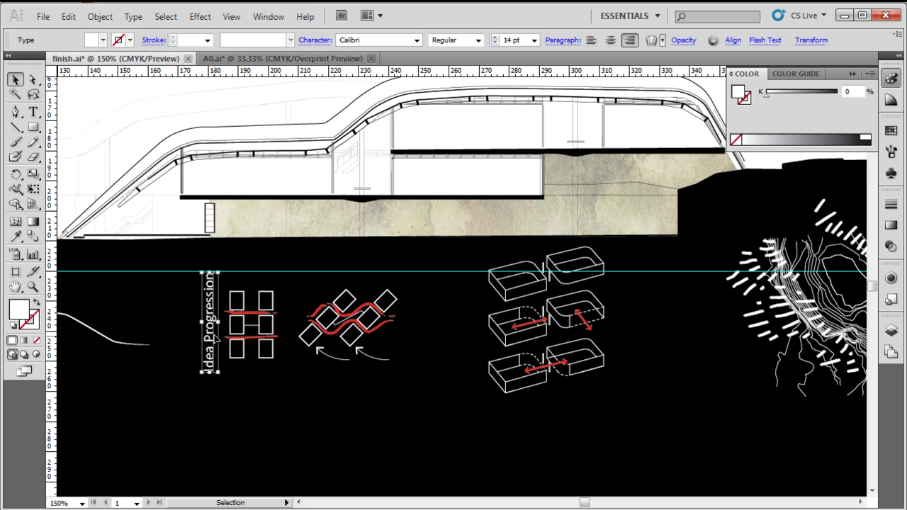
drag(212, 337, 726, 355)
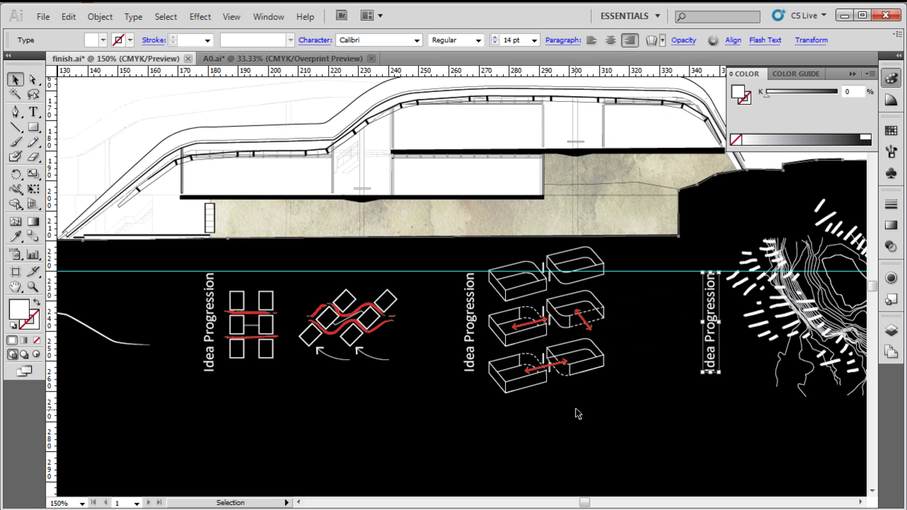
click(434, 351)
drag(591, 501, 582, 501)
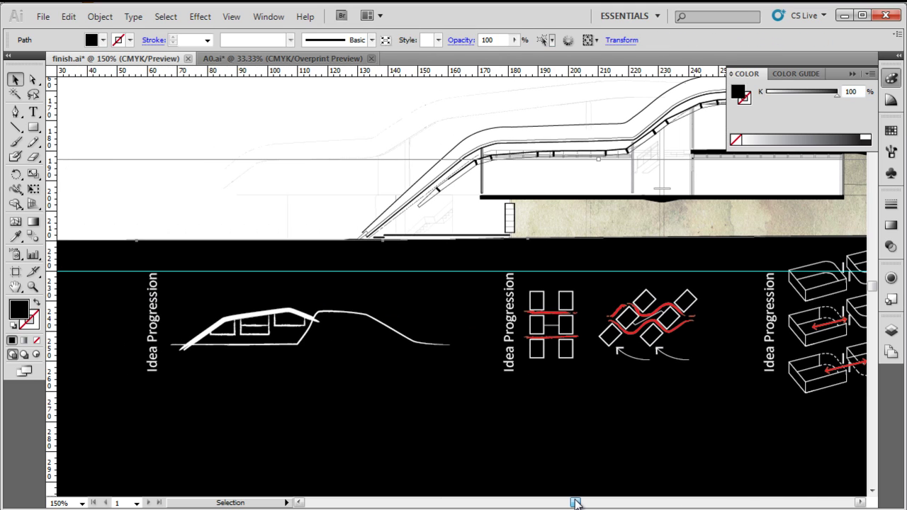
Retype the first caption as 'early concept sketch' and right-align it.
double_click(161, 320)
drag(152, 275, 135, 368)
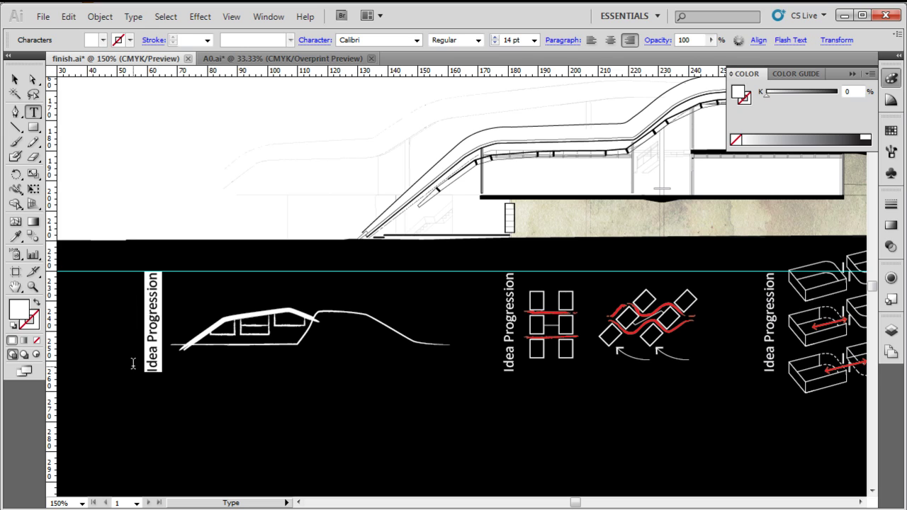
text(early conce)
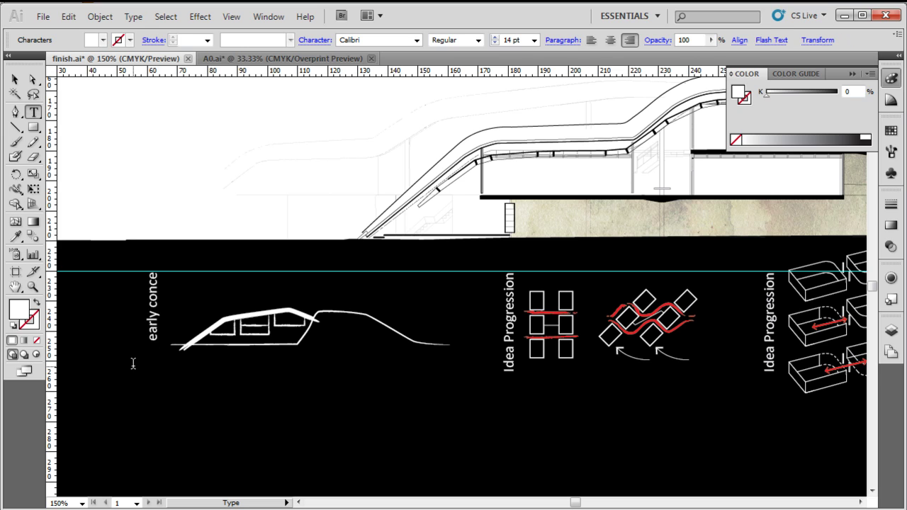
text(pt sketch)
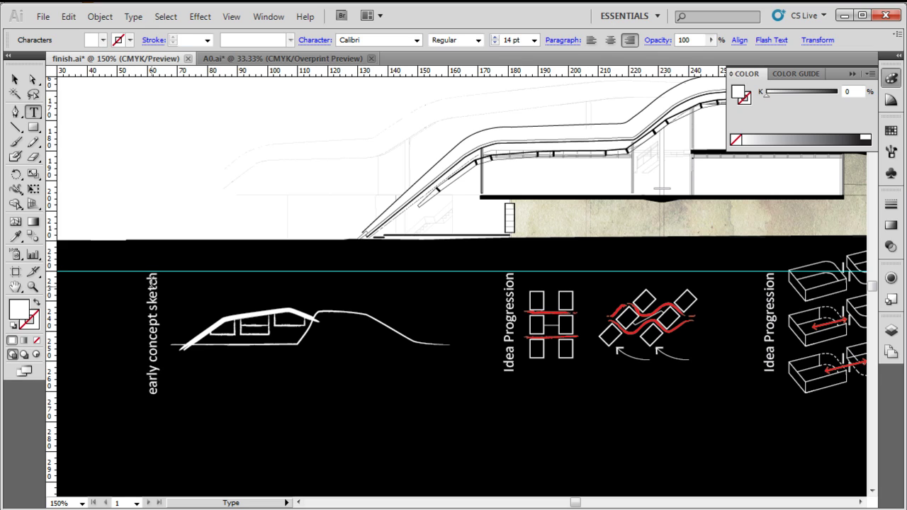
key(ctrl)
click(630, 42)
key(Escape)
click(163, 192)
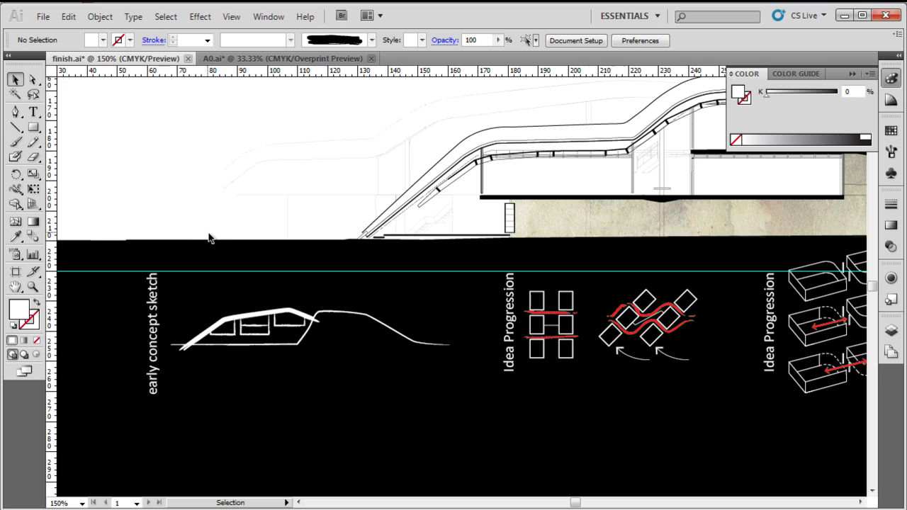
Retype the second and third captions as 'circulation strategy' and 'found space'.
click(33, 113)
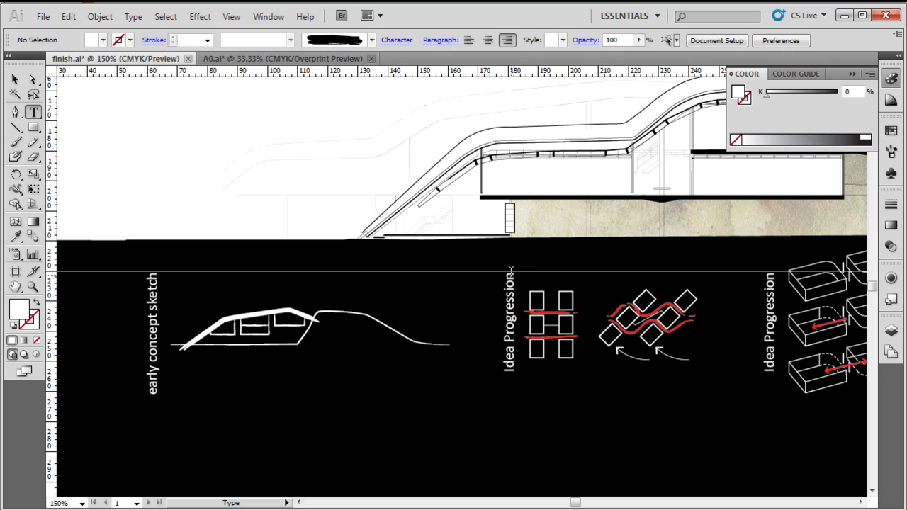
drag(511, 272, 511, 376)
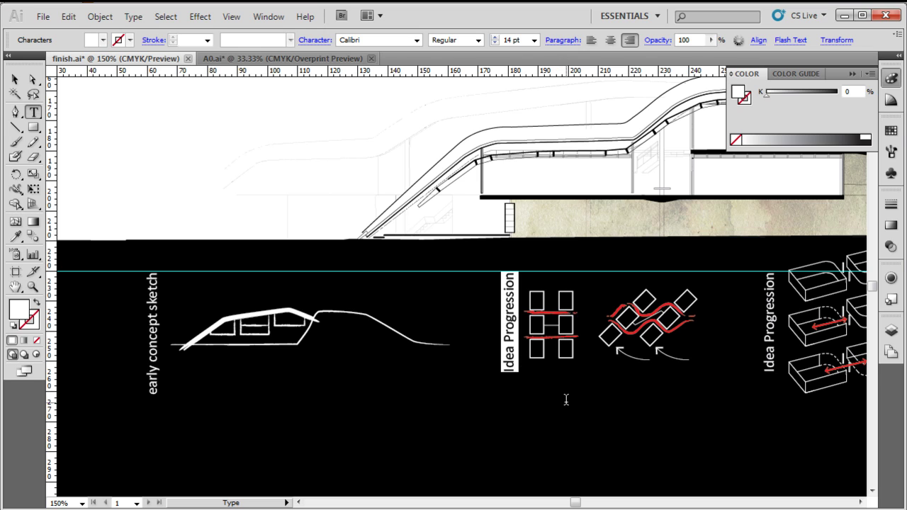
key(BackSpace)
text(circulation)
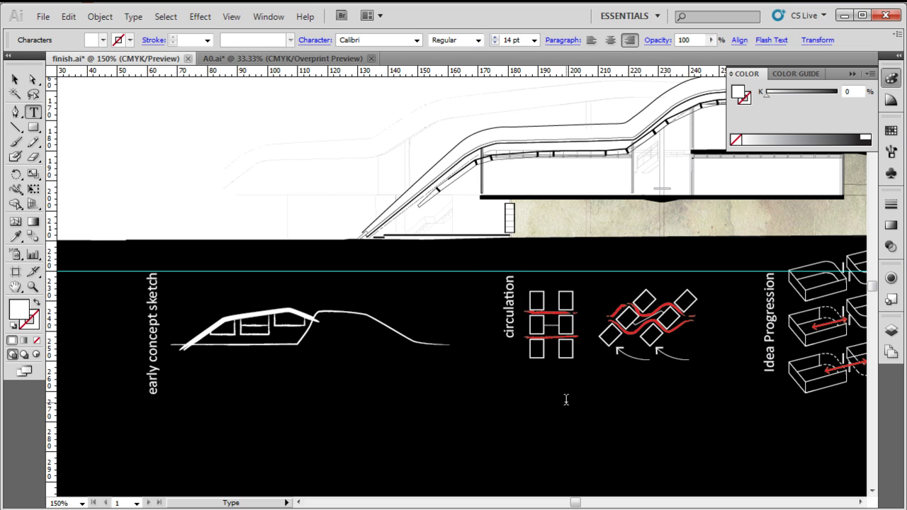
text( strategy)
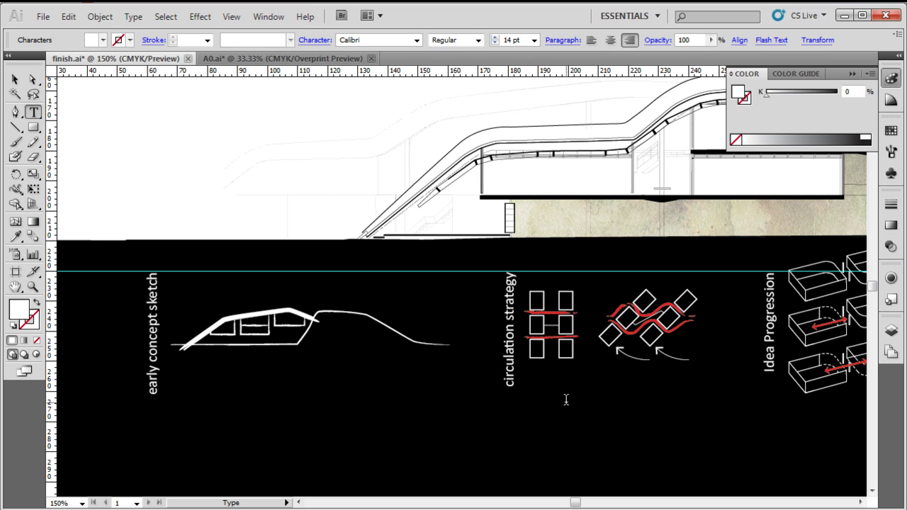
drag(770, 271, 767, 373)
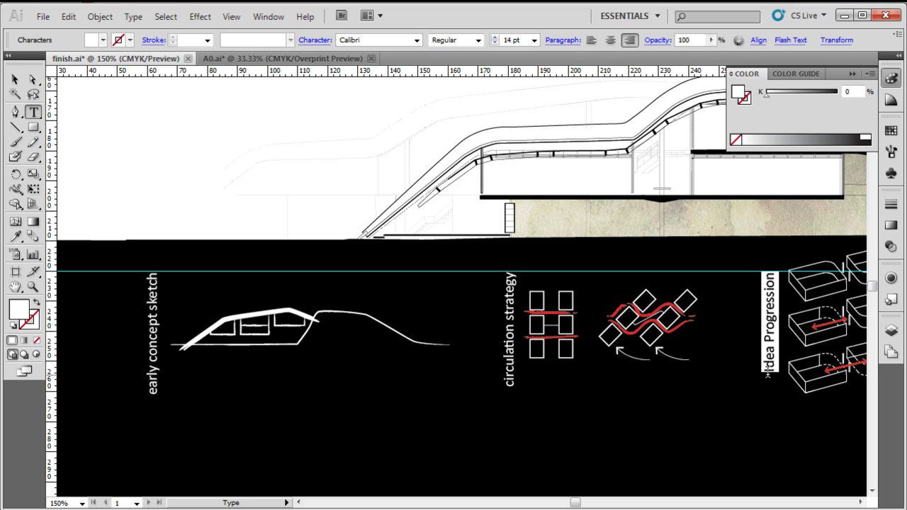
text(found space)
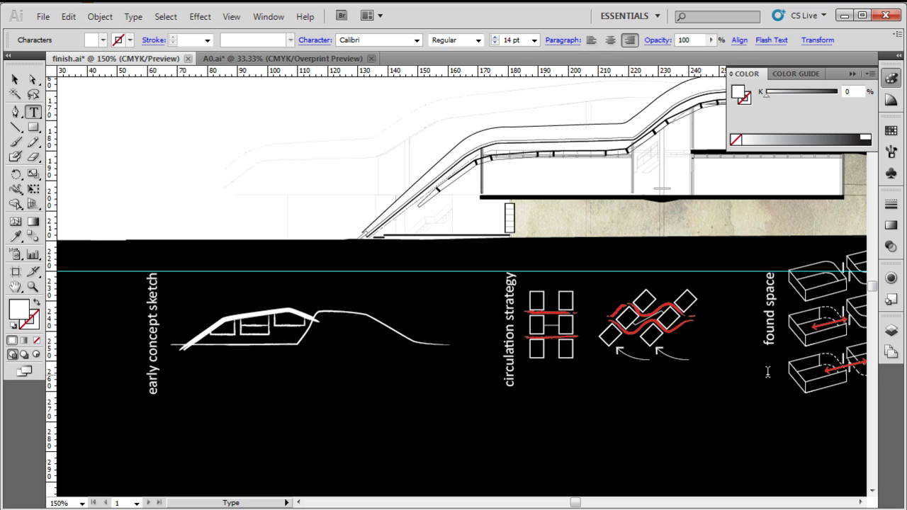
drag(575, 502, 586, 503)
Retype the fourth caption as 'original contours', fixing typos, then deselect it.
drag(647, 351, 647, 363)
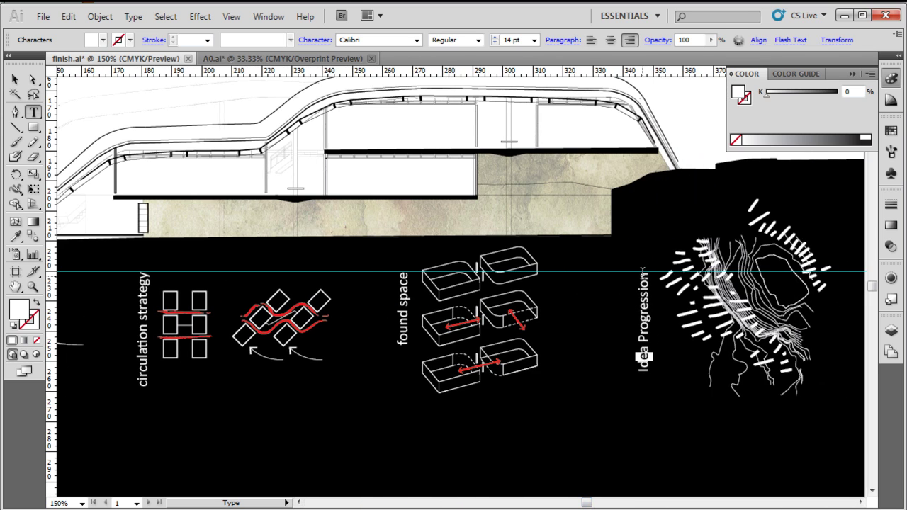
drag(643, 269, 647, 386)
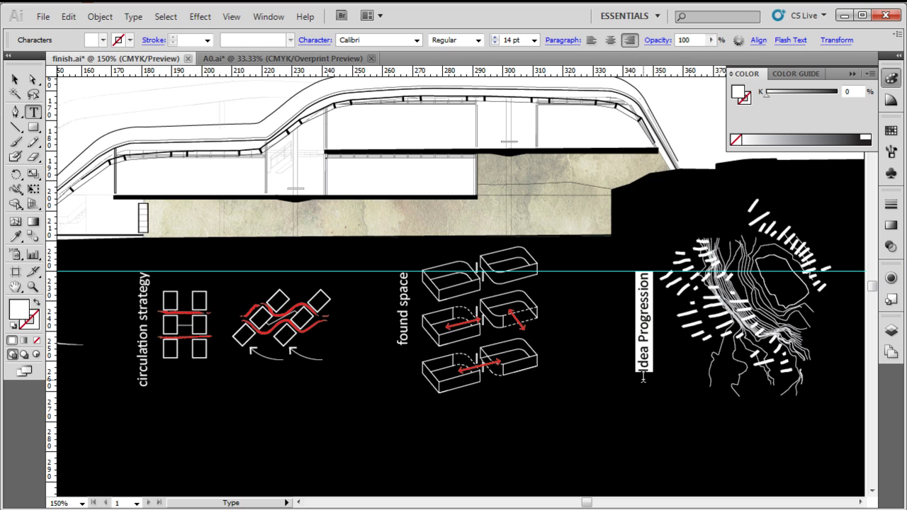
text(origit)
key(BackSpace)
text(bu)
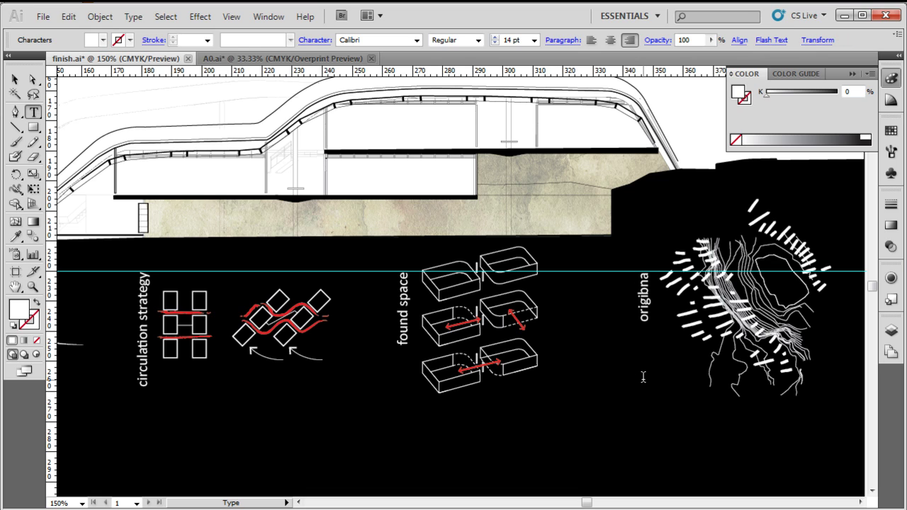
key(BackSpace)
key(BackSpace)
text(nal contours)
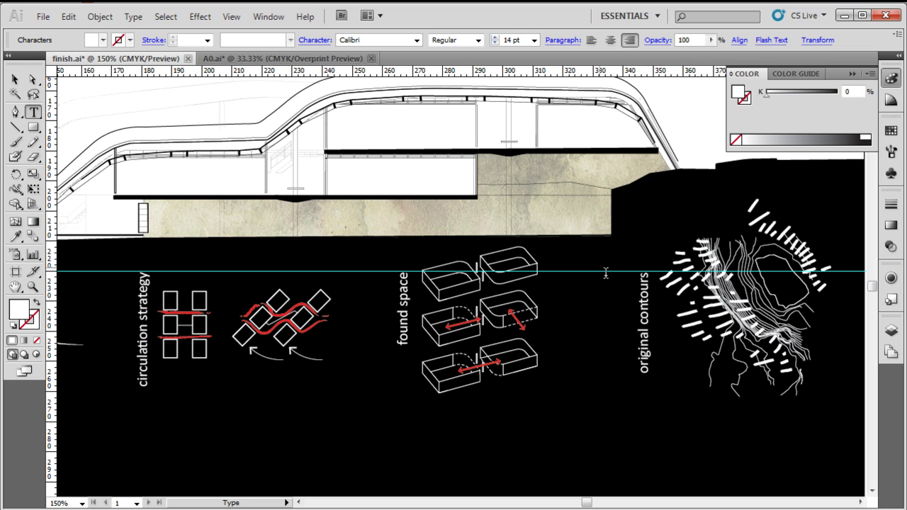
click(15, 79)
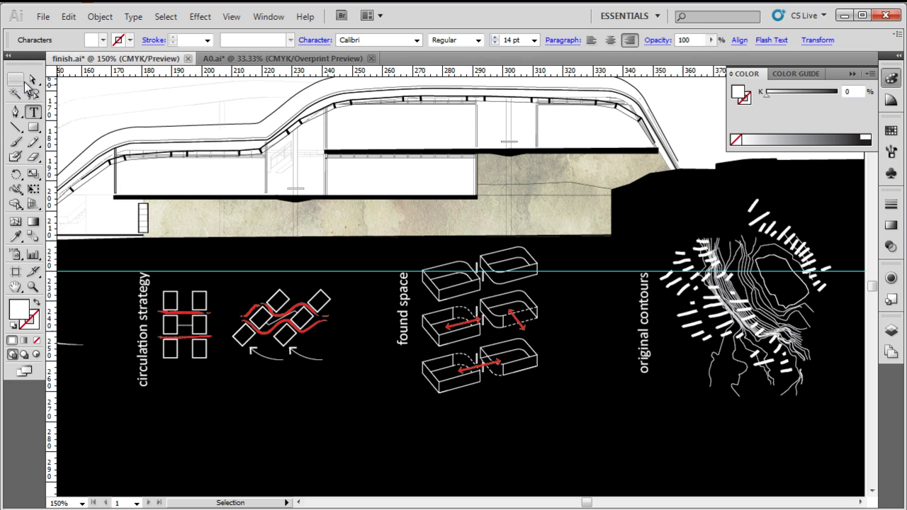
click(103, 110)
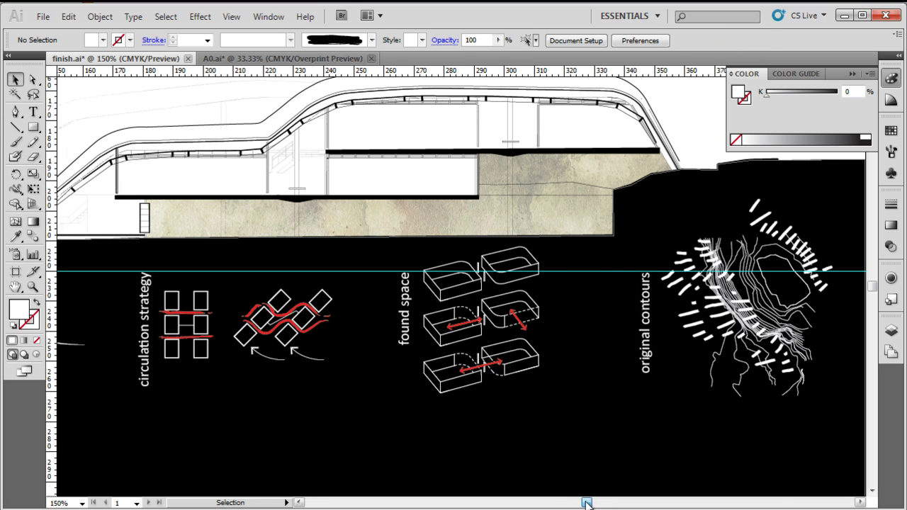